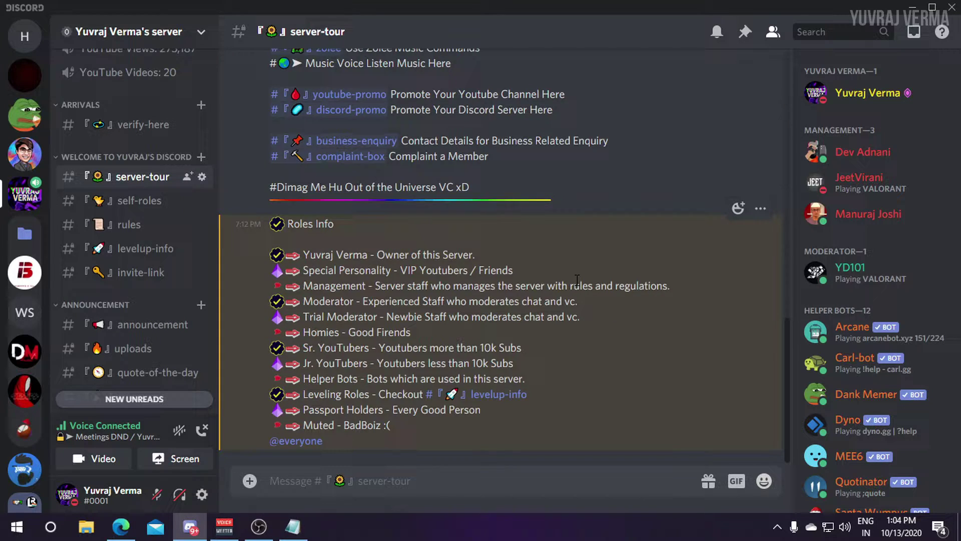
# Step: Bring the ZAP-Hosting order page forward and scroll to the server location list
pyautogui.click(121, 526)
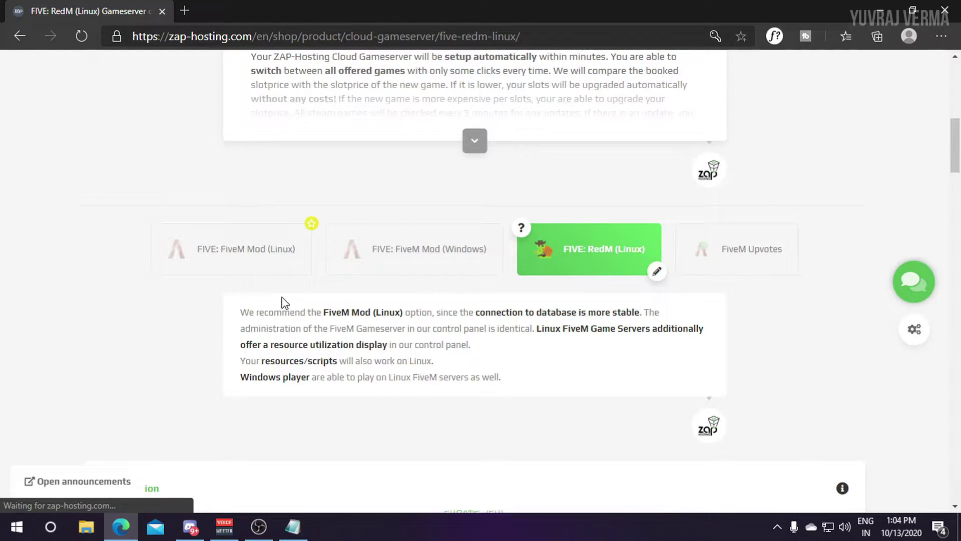
pyautogui.scroll(3, 284, 302)
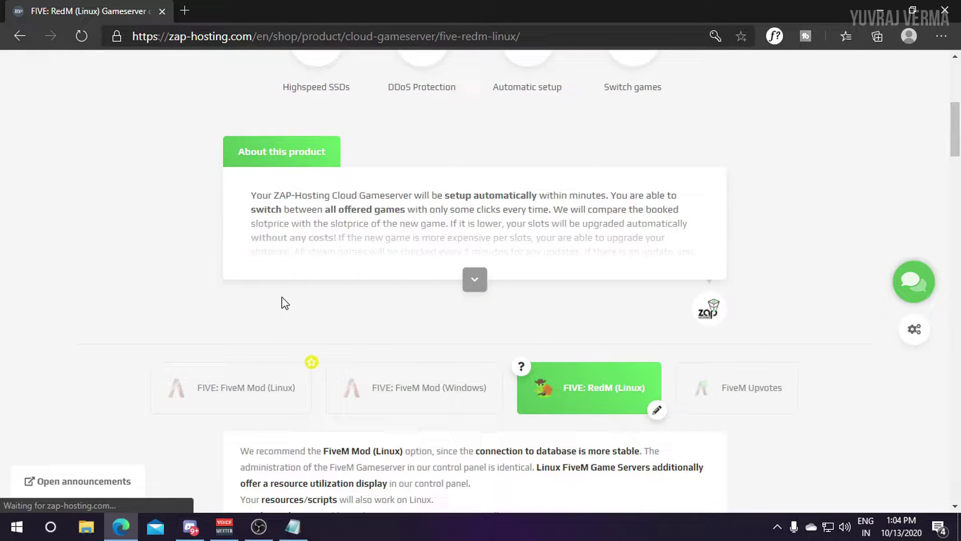
pyautogui.scroll(-10, 283, 299)
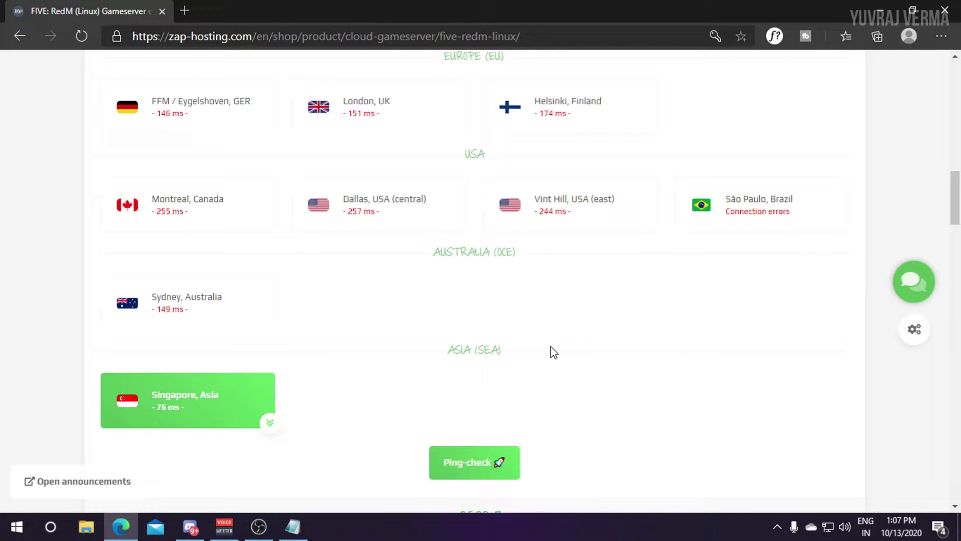
pyautogui.click(476, 466)
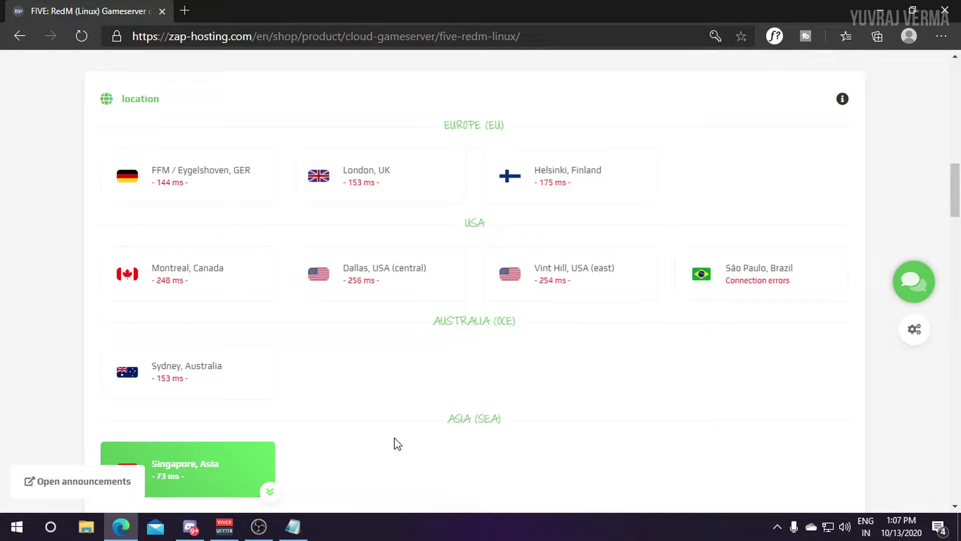
pyautogui.scroll(-1, 396, 443)
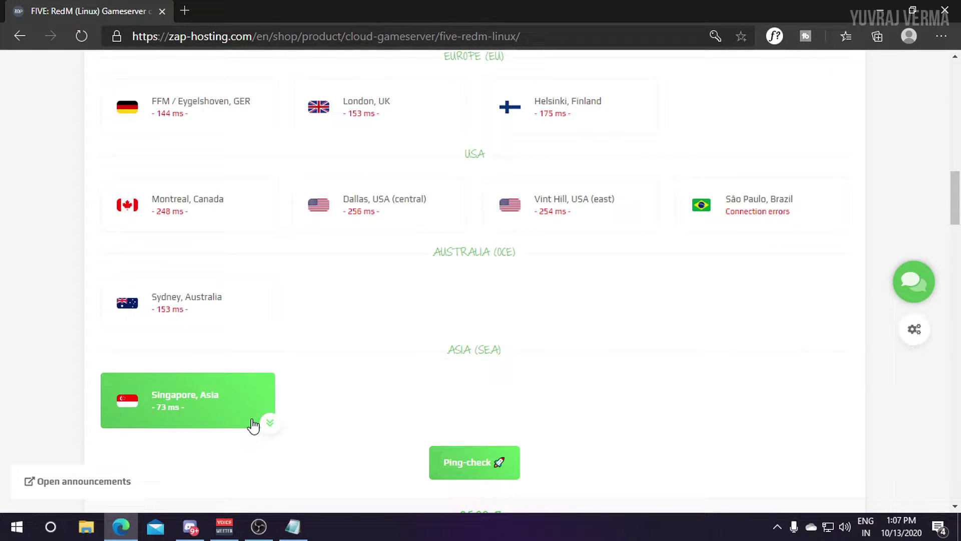
pyautogui.scroll(-4, 236, 403)
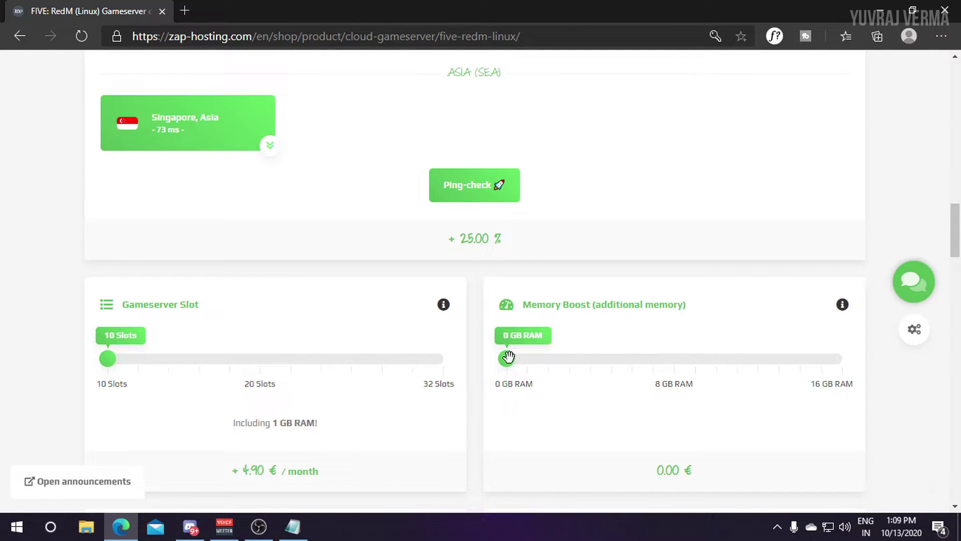
pyautogui.click(717, 373)
pyautogui.click(503, 373)
pyautogui.scroll(-2, 564, 410)
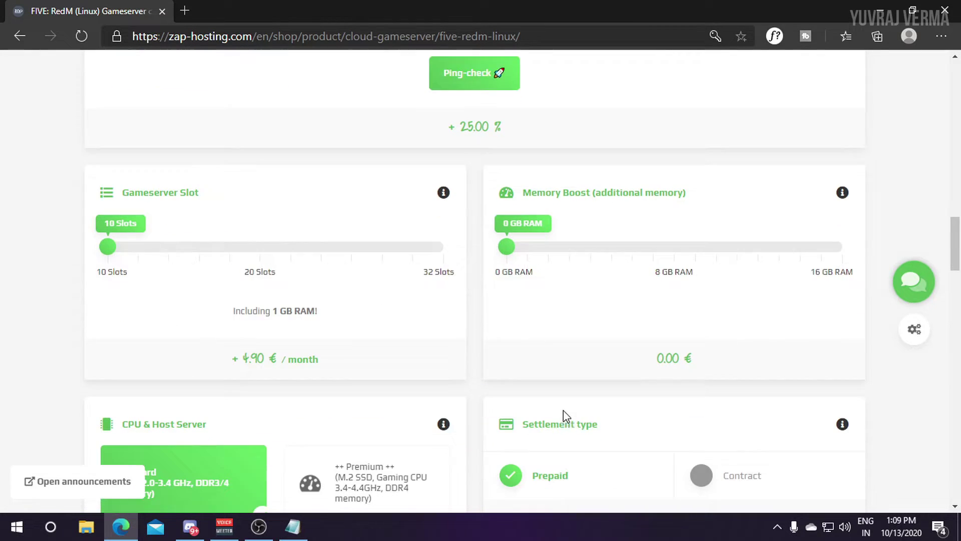
pyautogui.scroll(-3, 315, 245)
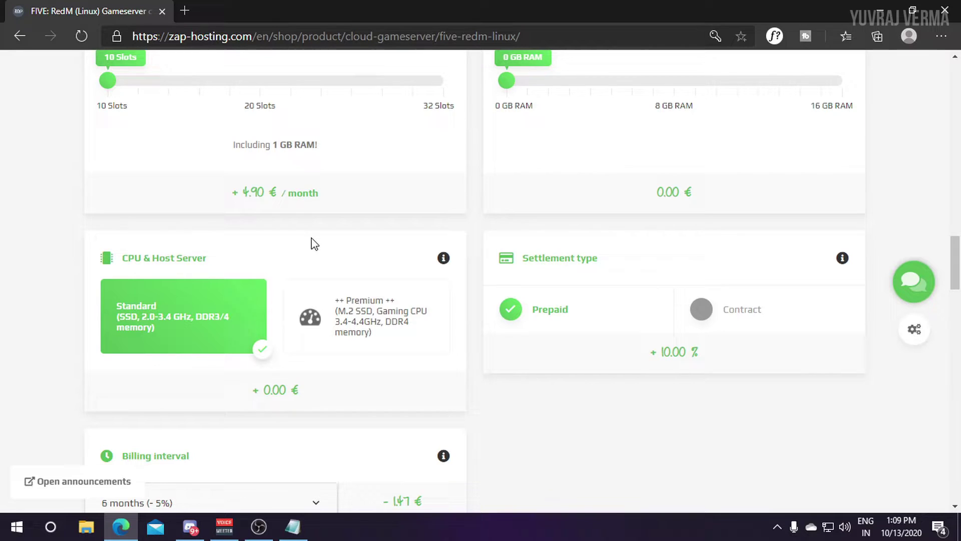
pyautogui.click(386, 320)
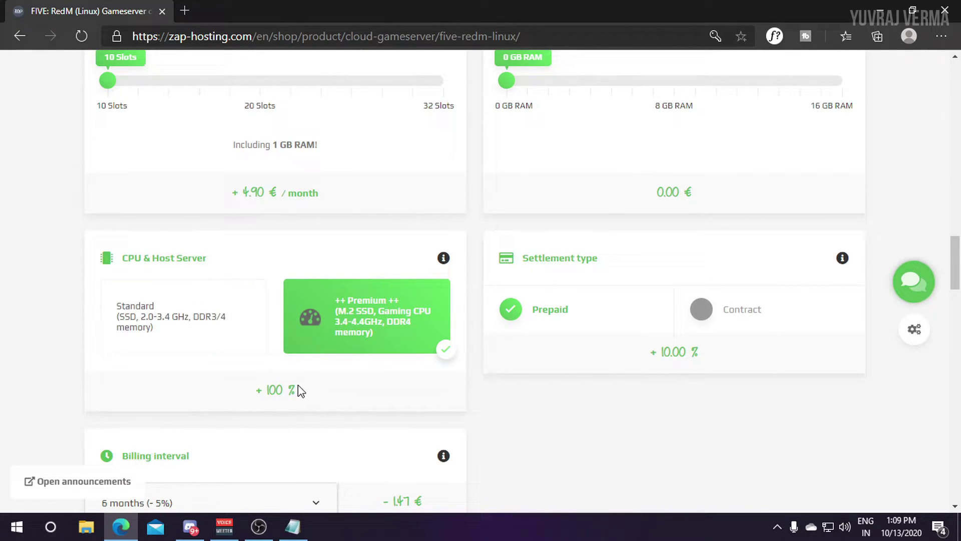
pyautogui.click(183, 324)
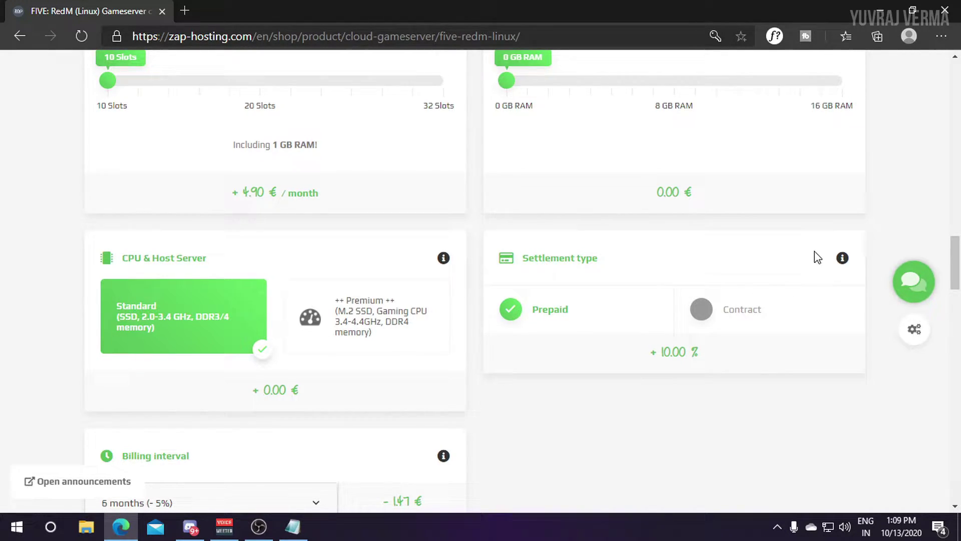
pyautogui.scroll(-3, 801, 260)
pyautogui.scroll(2, 779, 266)
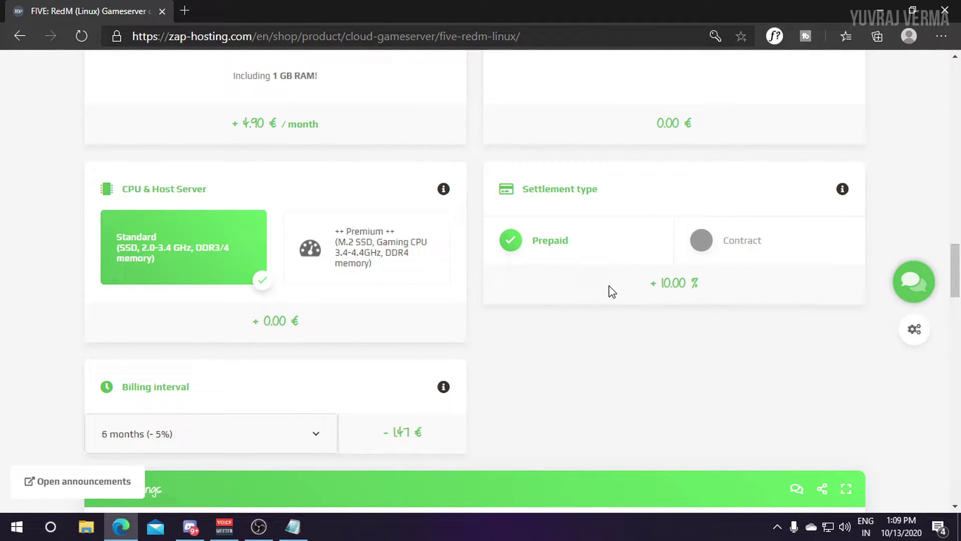
# Step: Keep the 6-month billing interval and check the discounted 19.11 € six-month total
pyautogui.click(136, 445)
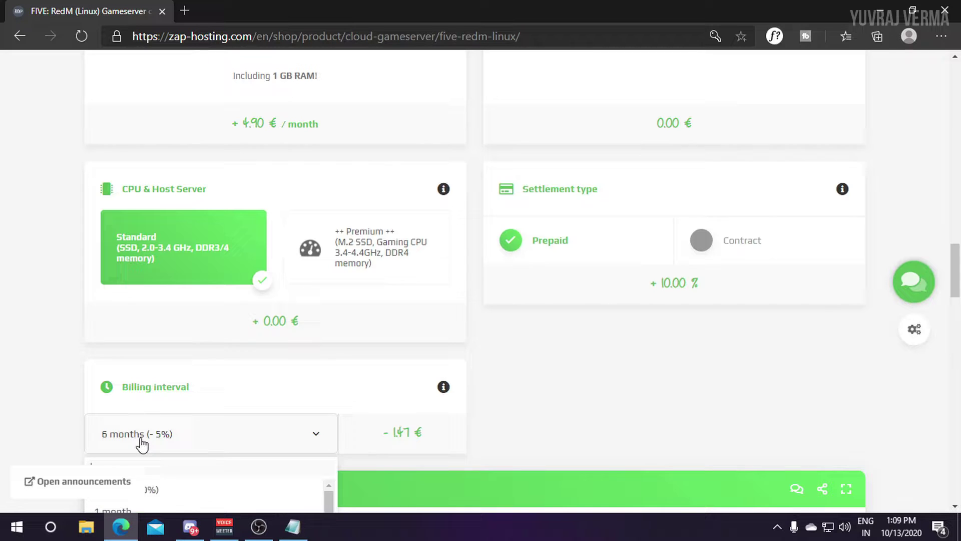
pyautogui.scroll(-2, 34, 393)
pyautogui.click(10, 388)
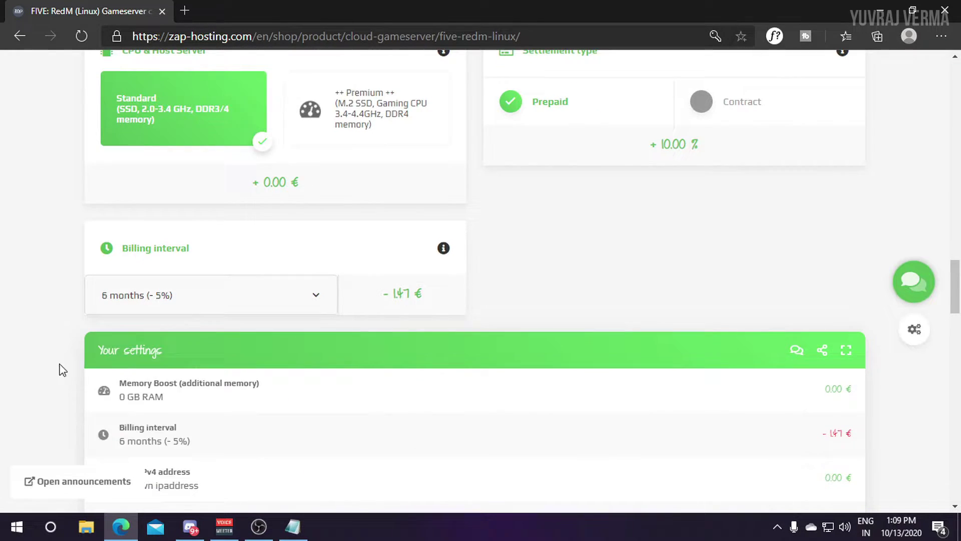
pyautogui.scroll(-3, 105, 374)
pyautogui.scroll(-2, 114, 375)
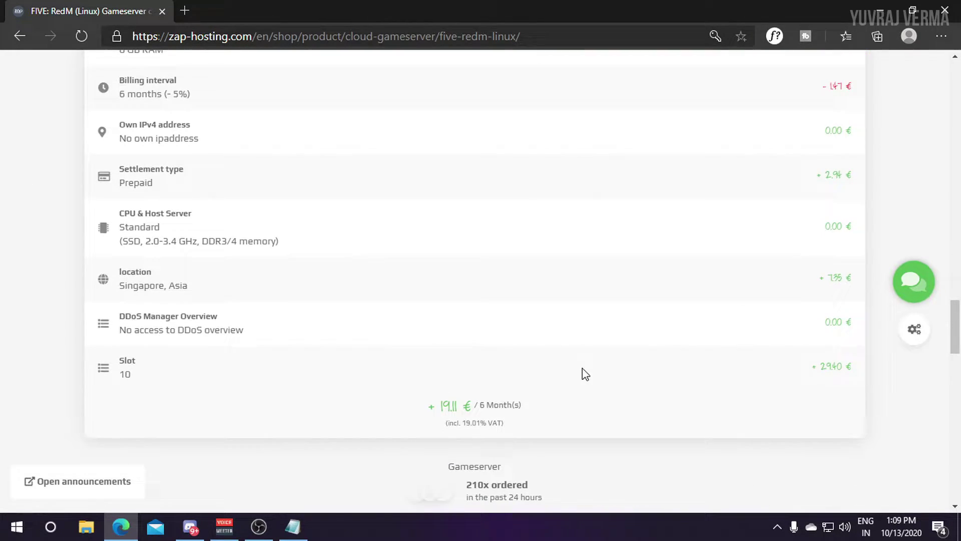
pyautogui.moveTo(441, 406); pyautogui.dragTo(525, 410)
pyautogui.click(525, 410)
pyautogui.scroll(-3, 602, 373)
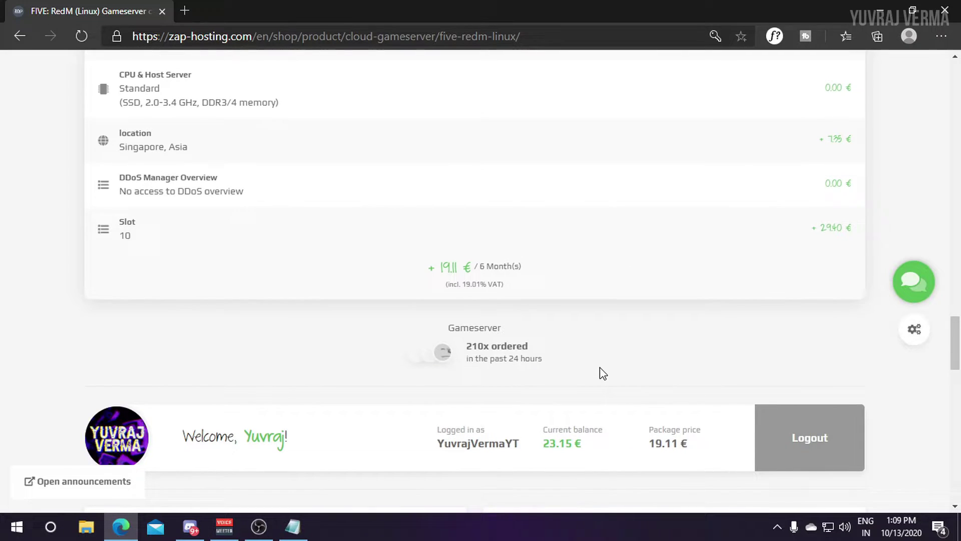
pyautogui.scroll(-4, 601, 373)
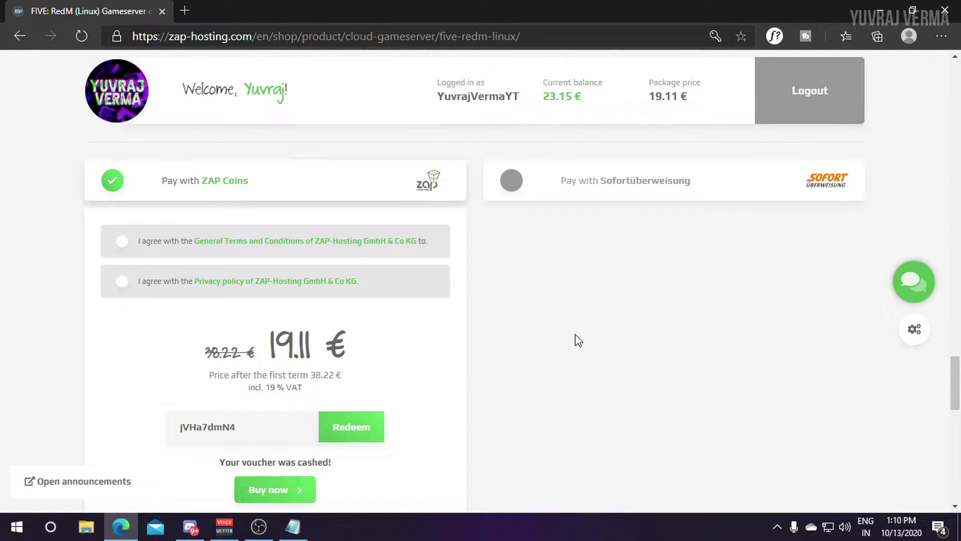
# Step: Accept the terms and conditions and privacy policy, then buy the RedM server
pyautogui.moveTo(267, 341); pyautogui.dragTo(376, 346)
pyautogui.click(377, 346)
pyautogui.click(123, 282)
pyautogui.scroll(-3, 515, 356)
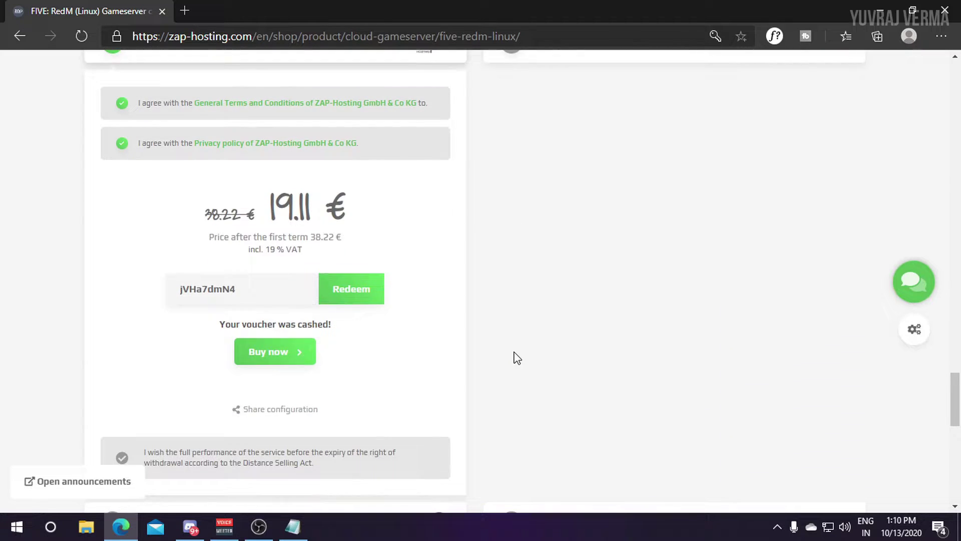
pyautogui.click(289, 354)
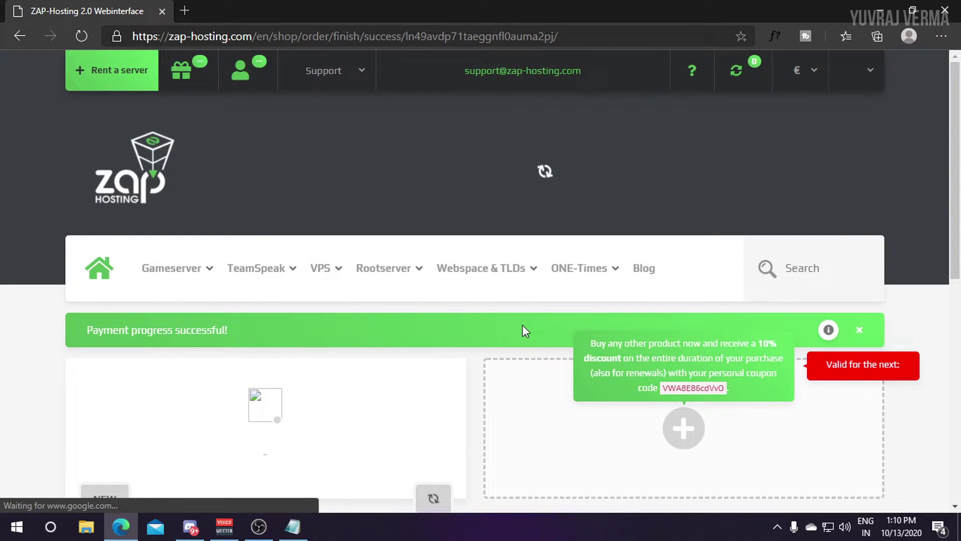
# Step: Go to the new RedM server's Settings page from the left navigation
pyautogui.scroll(-3, 521, 330)
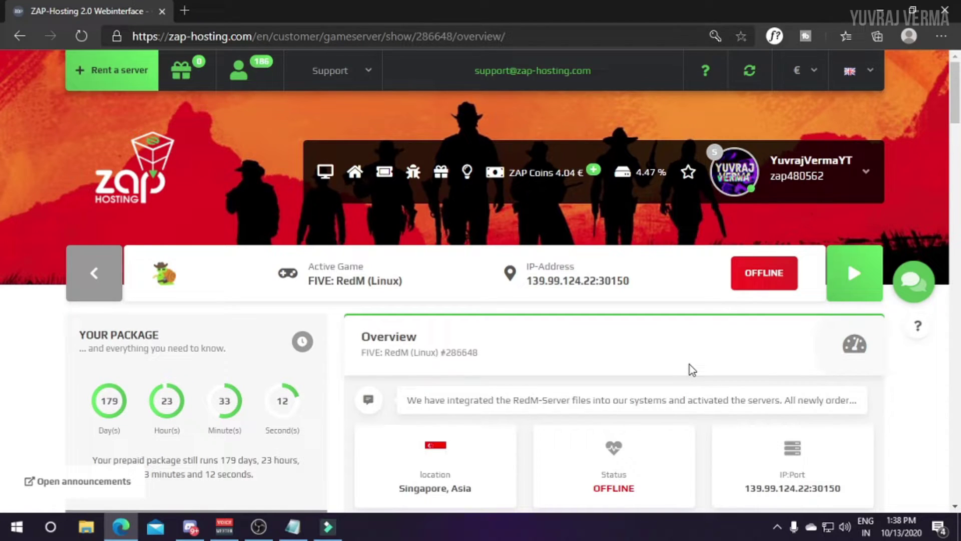
pyautogui.scroll(-5, 690, 365)
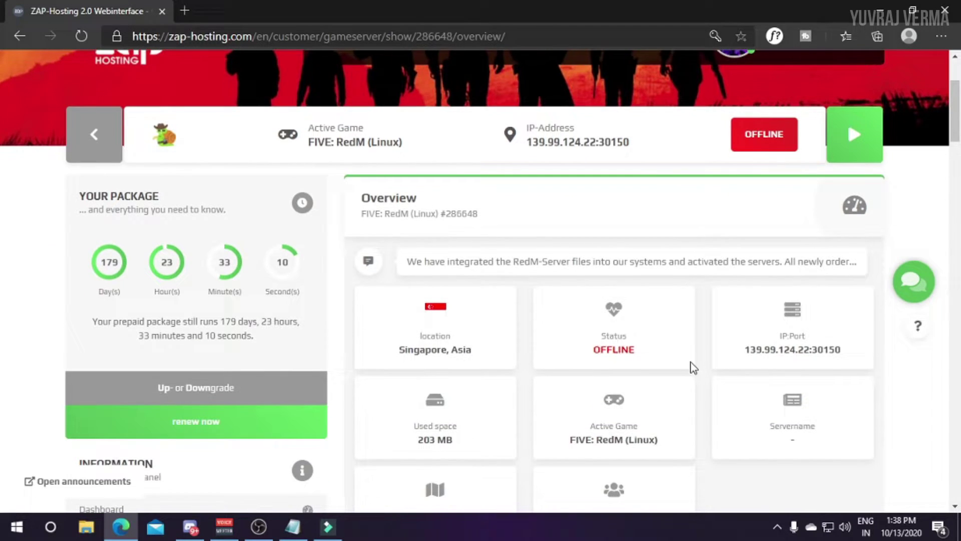
pyautogui.scroll(-3, 694, 368)
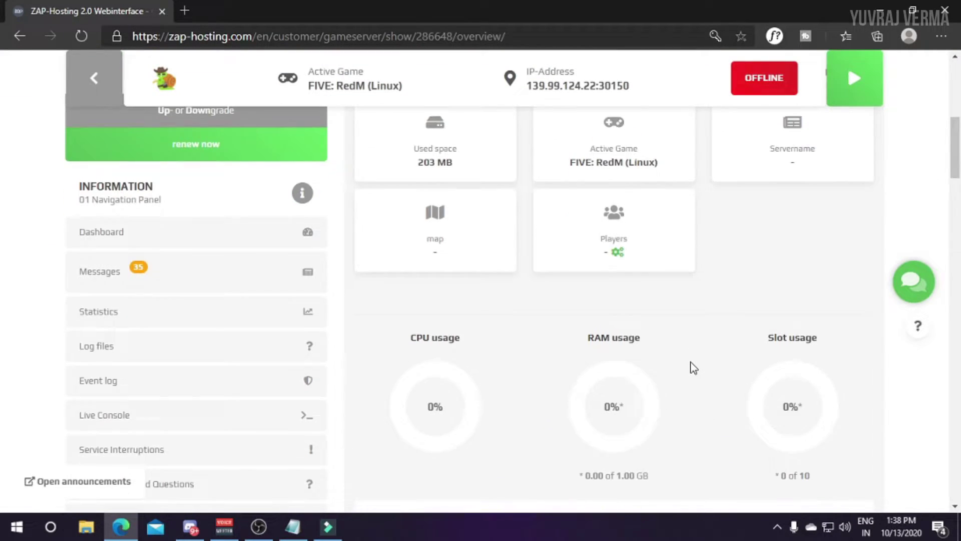
pyautogui.scroll(-3, 693, 368)
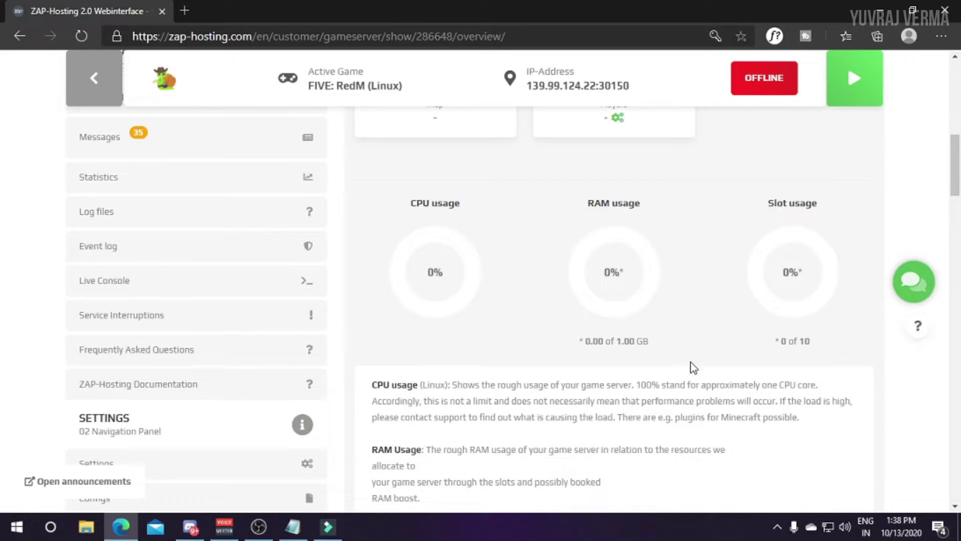
pyautogui.scroll(-3, 455, 353)
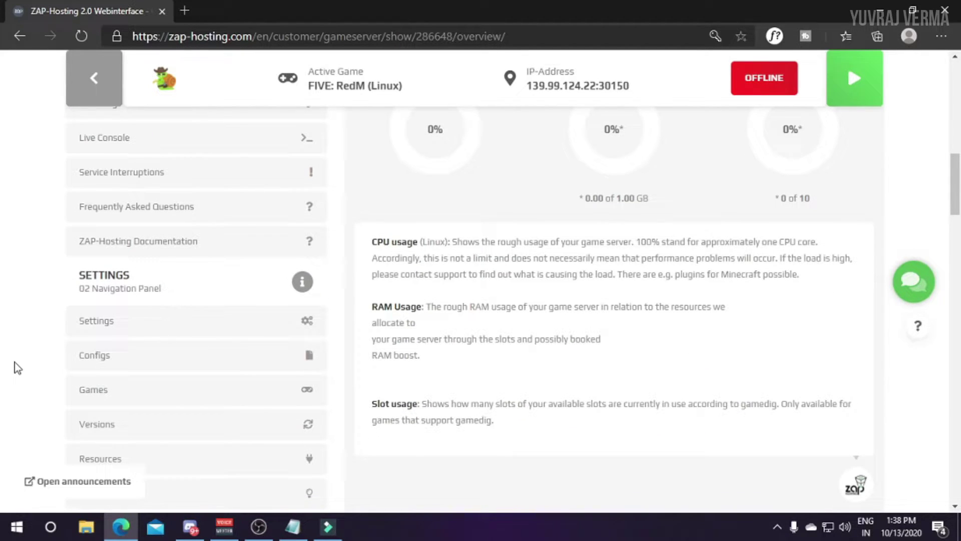
pyautogui.click(95, 323)
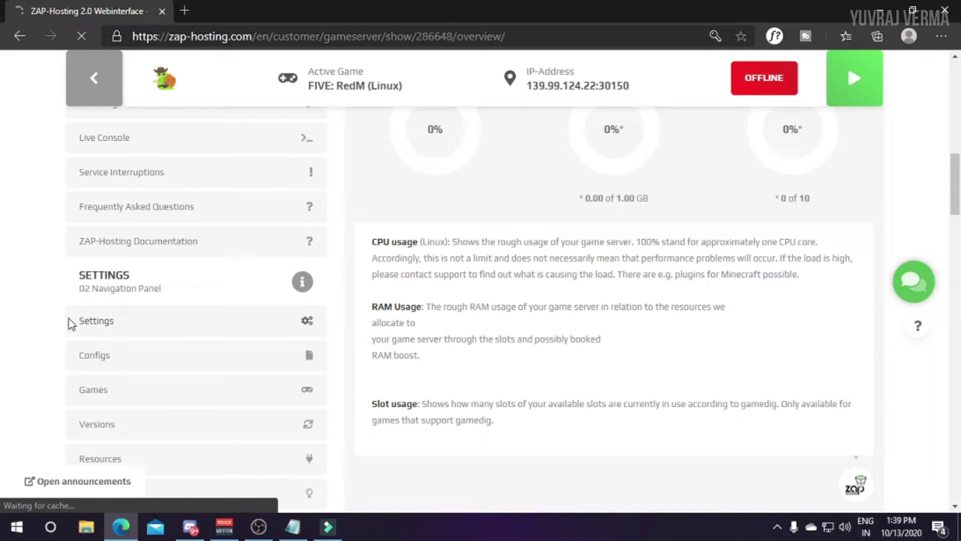
pyautogui.scroll(-4, 193, 339)
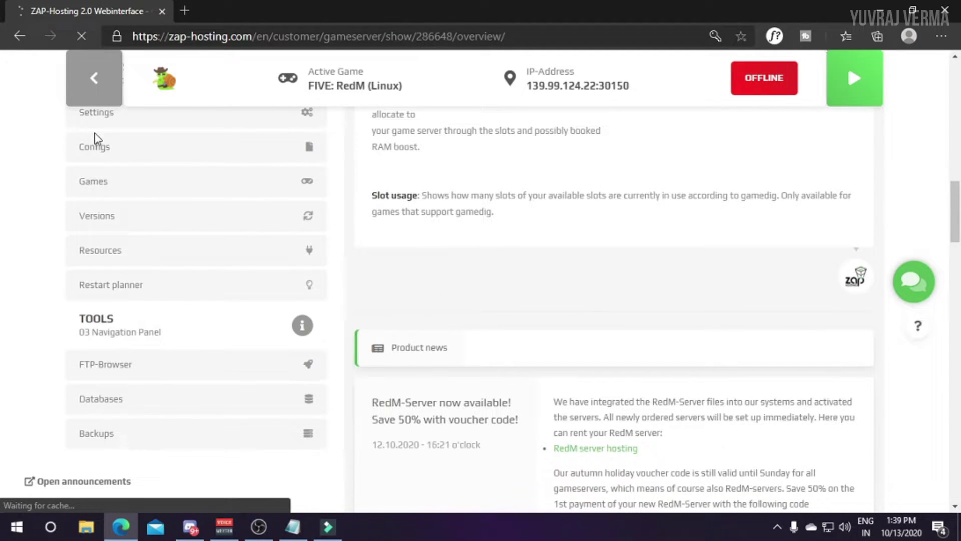
# Step: Fill in the server name from a saved suggestion and set the tags to roleplay, Jobs
pyautogui.scroll(-3, 532, 249)
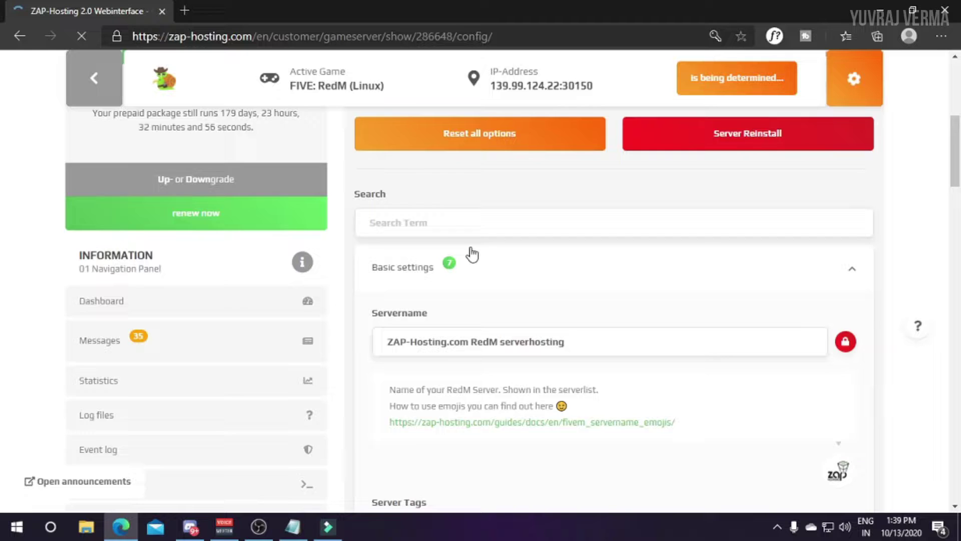
pyautogui.moveTo(635, 209); pyautogui.dragTo(383, 204)
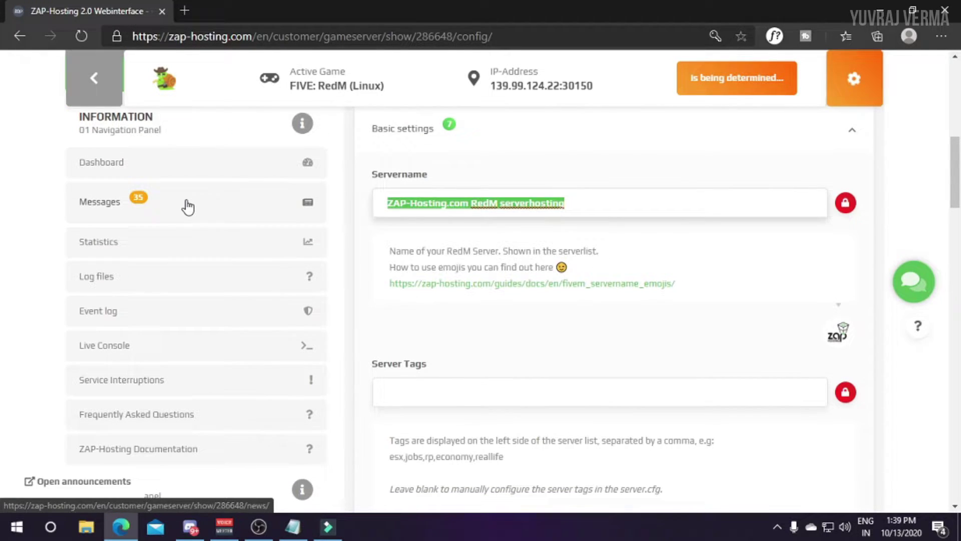
pyautogui.write('Y')
pyautogui.press('Down')
pyautogui.press('Return')
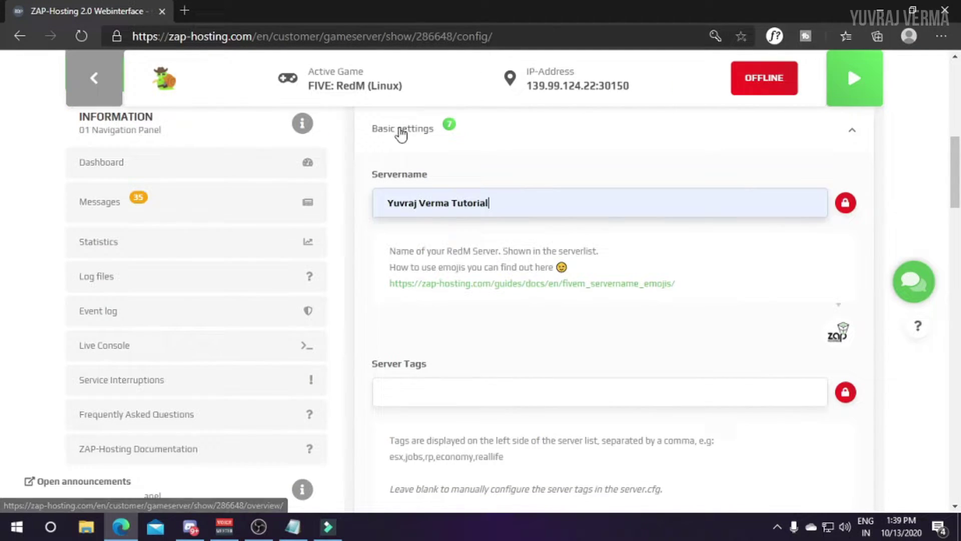
pyautogui.scroll(-2, 534, 361)
pyautogui.click(457, 261)
pyautogui.click(440, 283)
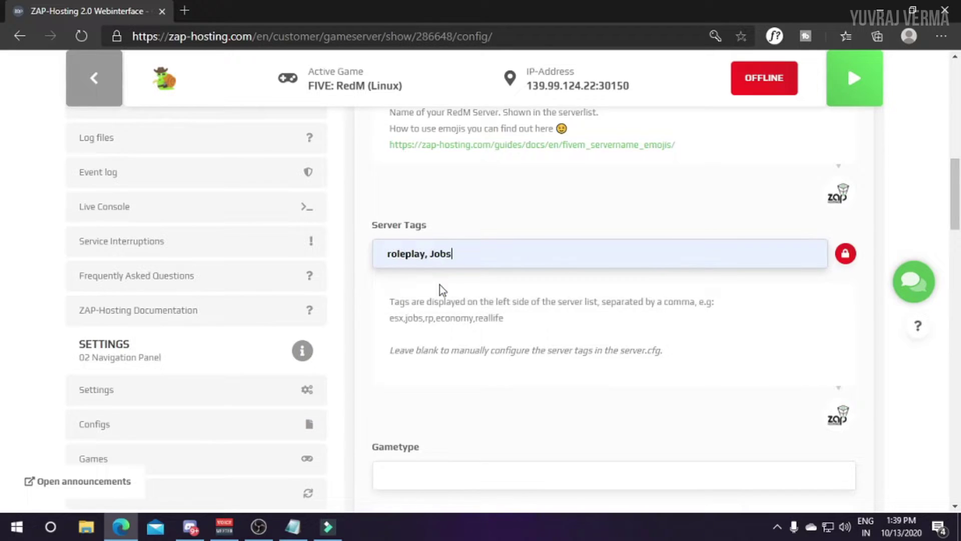
# Step: Set the server-list language to English (USA)
pyautogui.scroll(-5, 556, 226)
pyautogui.scroll(-4, 555, 226)
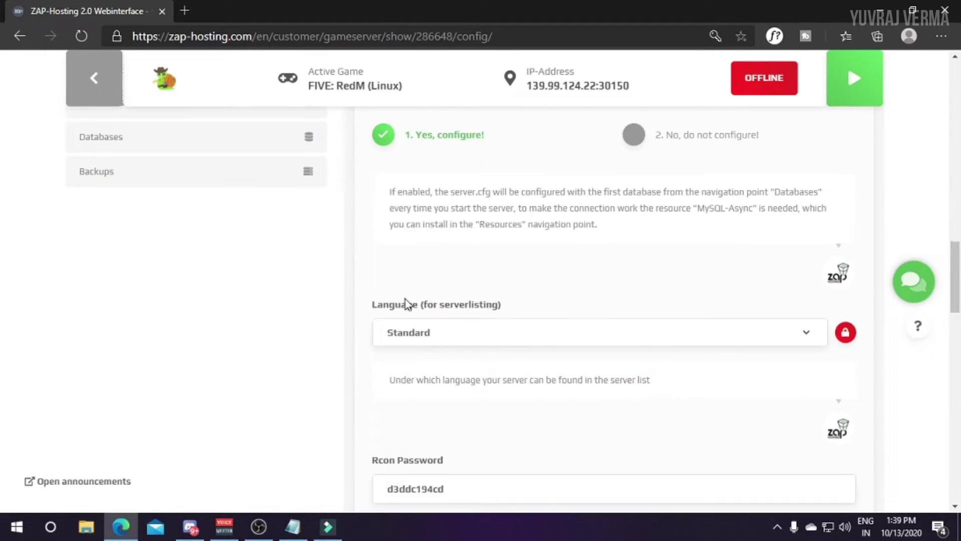
pyautogui.scroll(3, 405, 304)
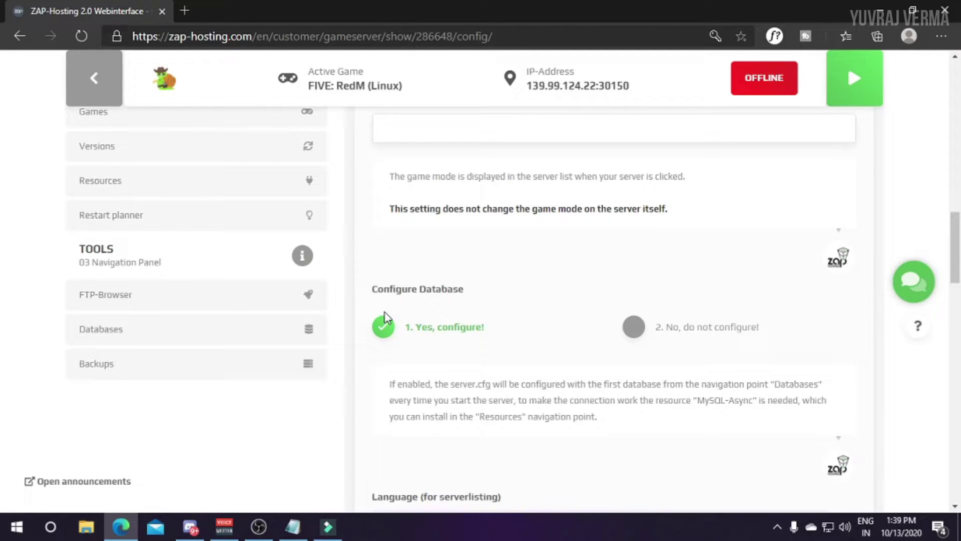
pyautogui.scroll(-6, 474, 286)
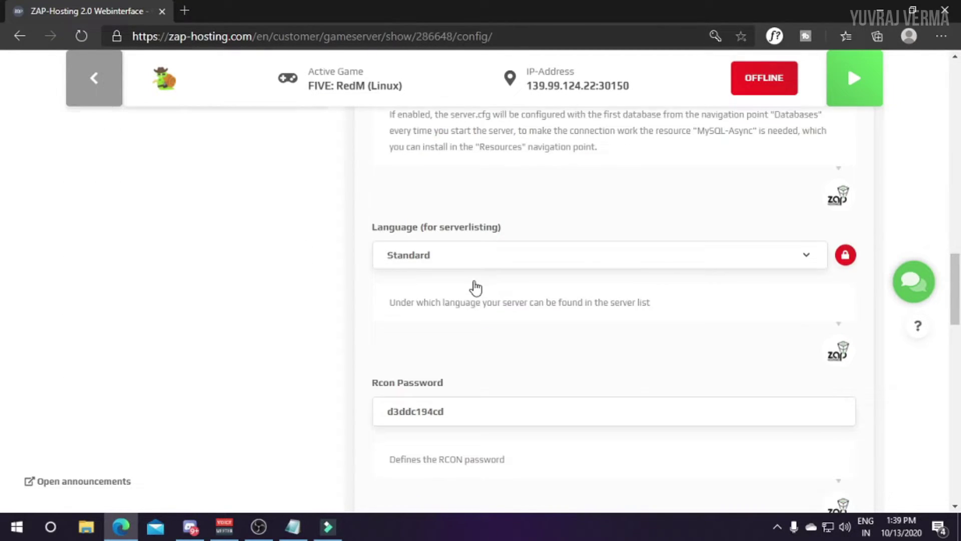
pyautogui.scroll(-1, 488, 274)
pyautogui.click(415, 183)
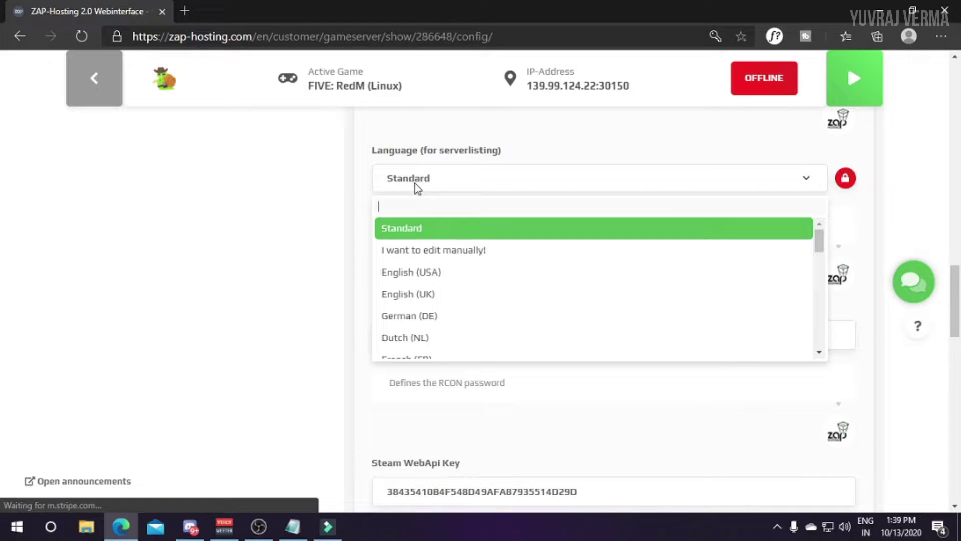
pyautogui.click(433, 279)
pyautogui.scroll(-13, 440, 267)
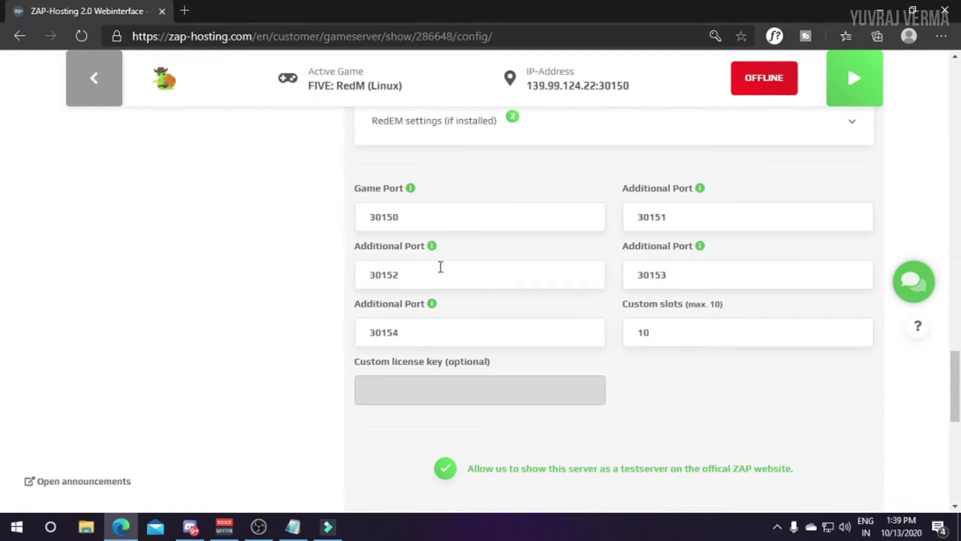
pyautogui.scroll(1, 439, 266)
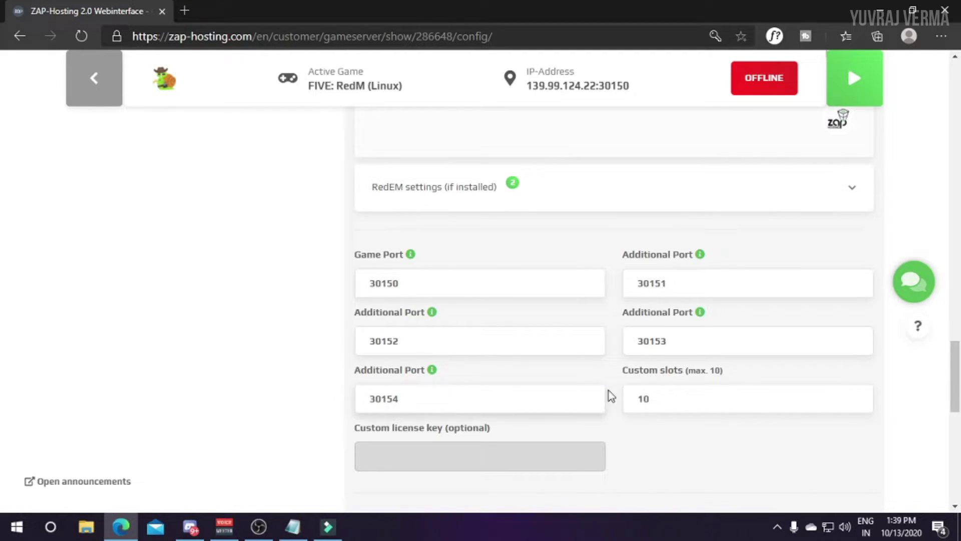
# Step: Go to the server's Resources plugin installer page
pyautogui.scroll(-7, 601, 280)
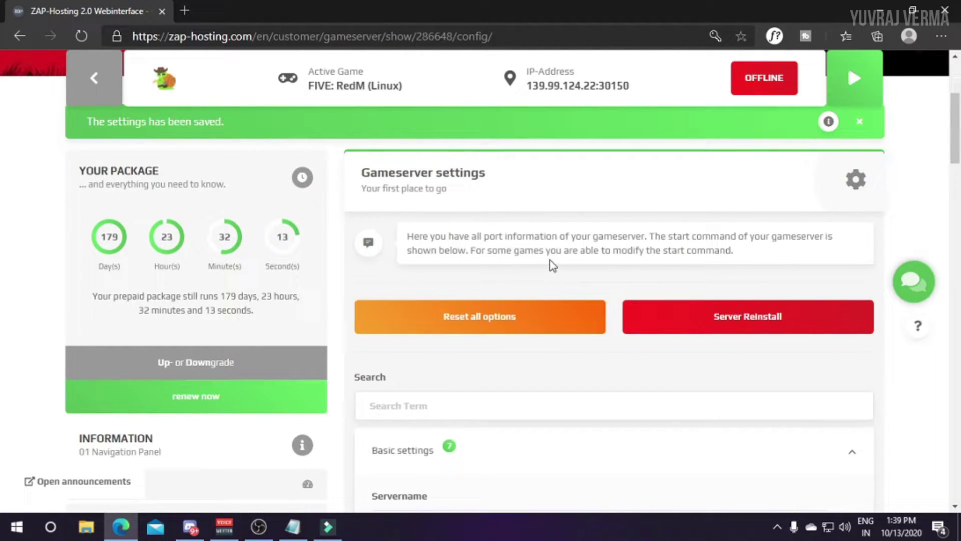
pyautogui.scroll(-10, 553, 266)
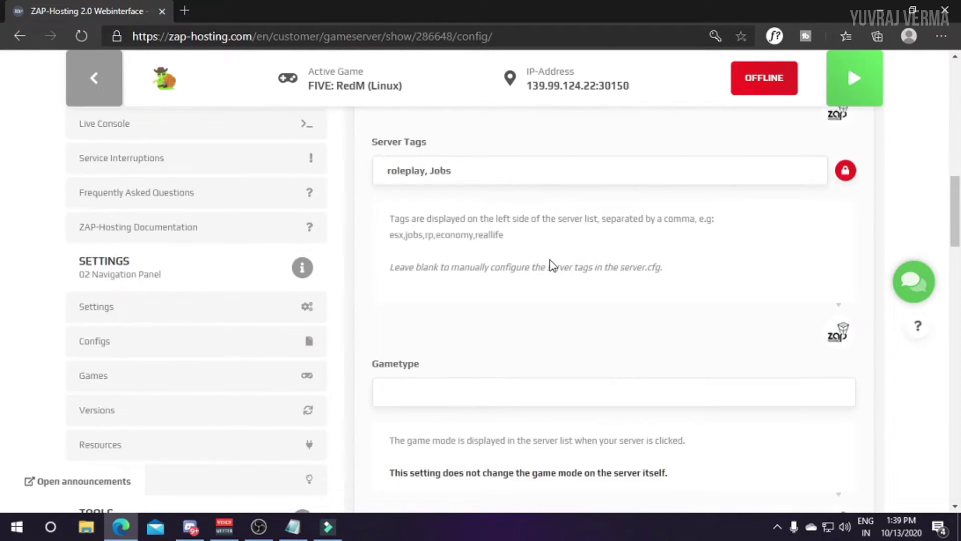
pyautogui.scroll(-3, 553, 265)
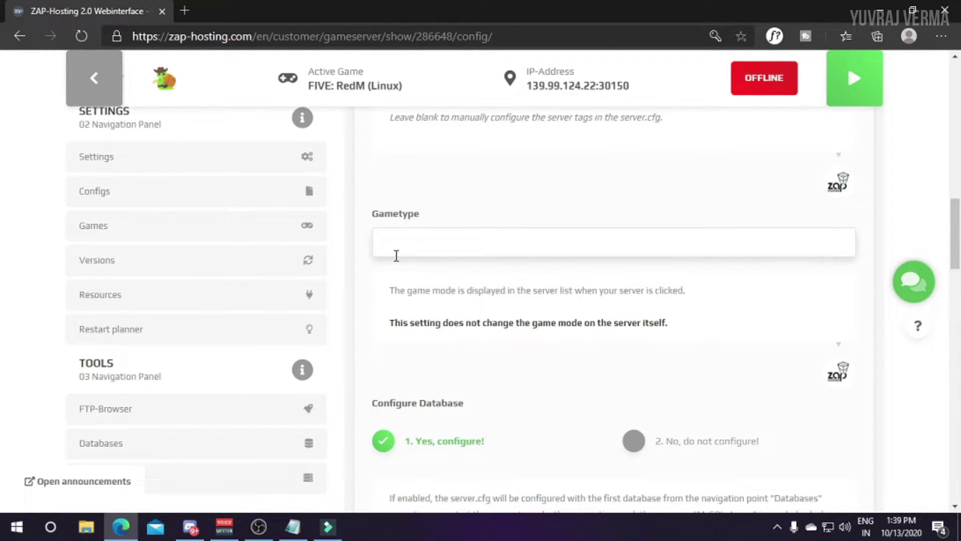
pyautogui.click(108, 299)
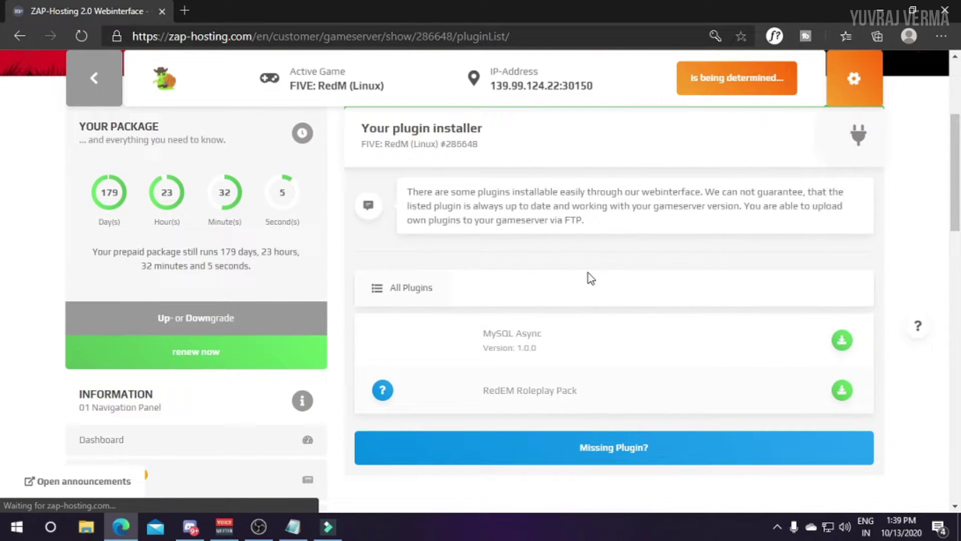
# Step: Start installing the MySQL Async plugin from the plugin list
pyautogui.scroll(-1, 816, 296)
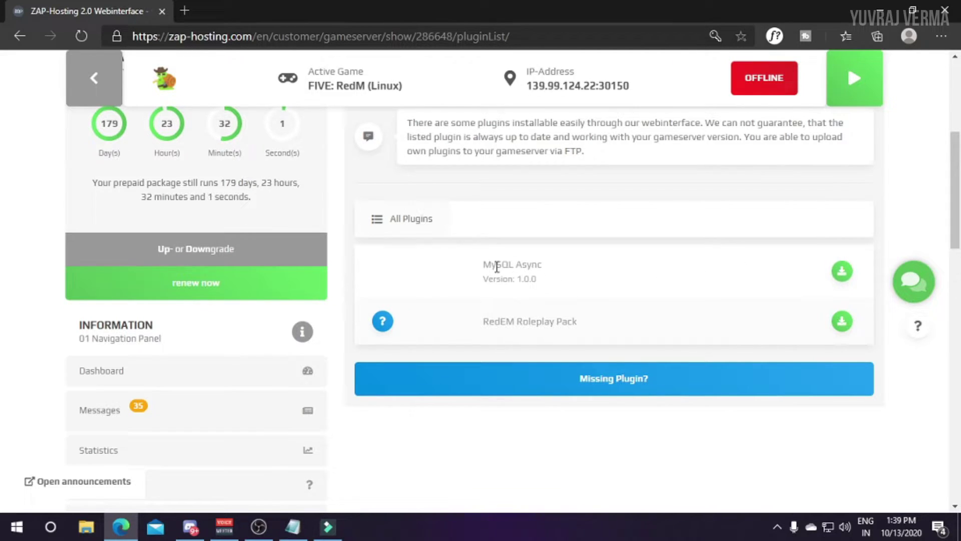
pyautogui.moveTo(485, 266); pyautogui.dragTo(564, 270)
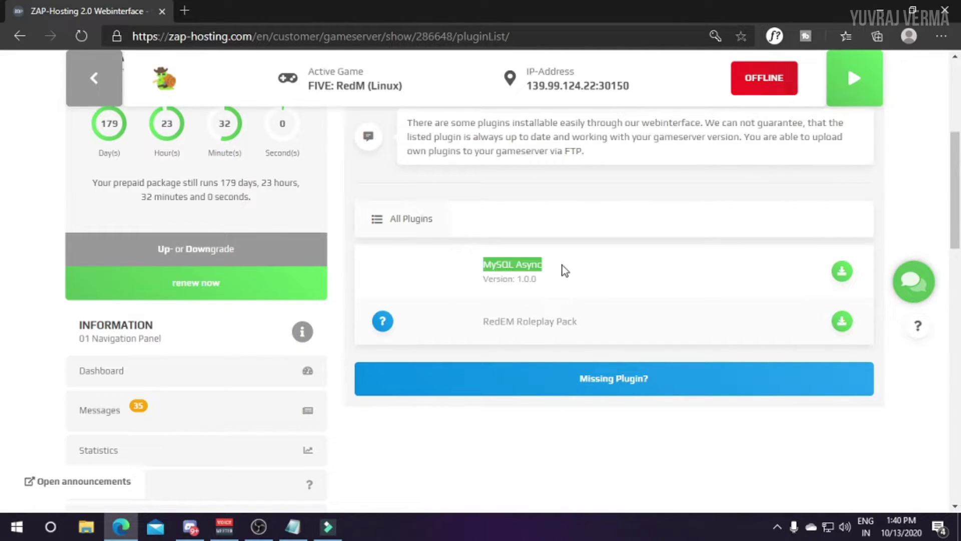
pyautogui.click(842, 271)
pyautogui.moveTo(484, 322); pyautogui.dragTo(601, 323)
pyautogui.click(605, 327)
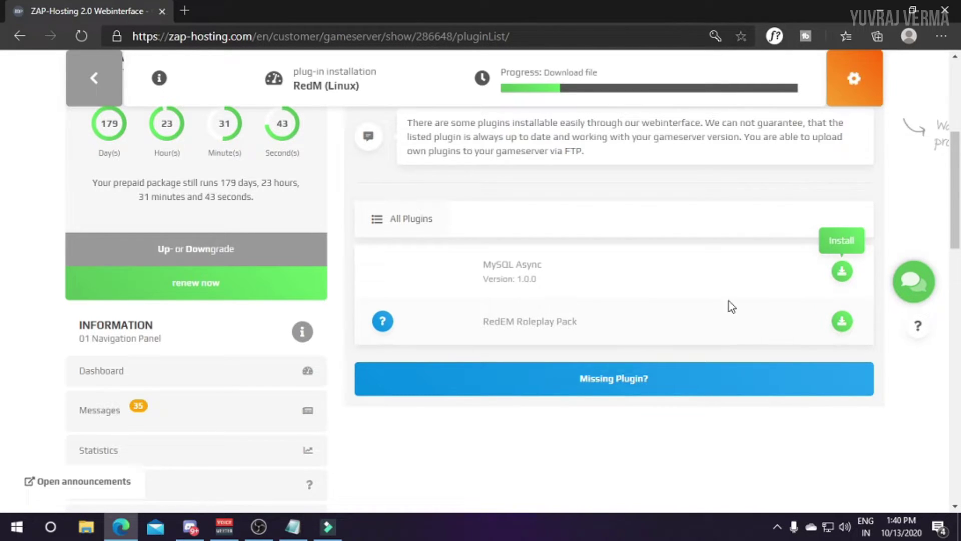
# Step: Follow the extraction progress and confirm MySQL Async 1.0.0 finished installing
pyautogui.moveTo(514, 73); pyautogui.dragTo(602, 79)
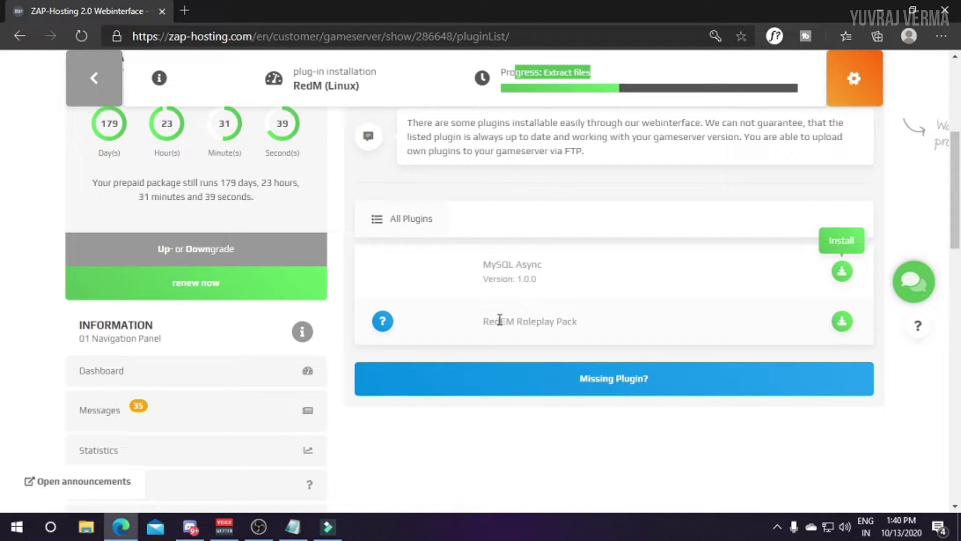
pyautogui.moveTo(489, 323); pyautogui.dragTo(600, 340)
pyautogui.click(616, 326)
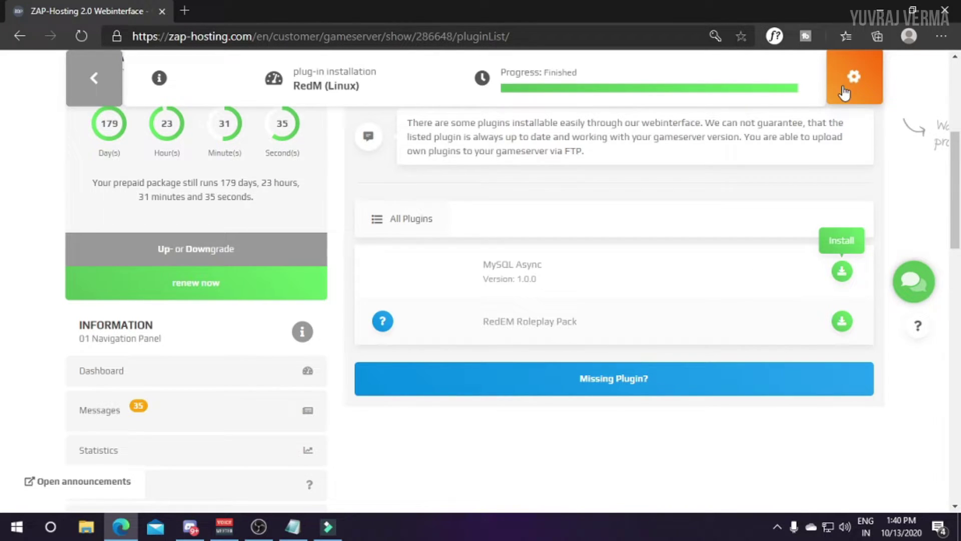
pyautogui.scroll(3, 827, 120)
pyautogui.scroll(3, 824, 128)
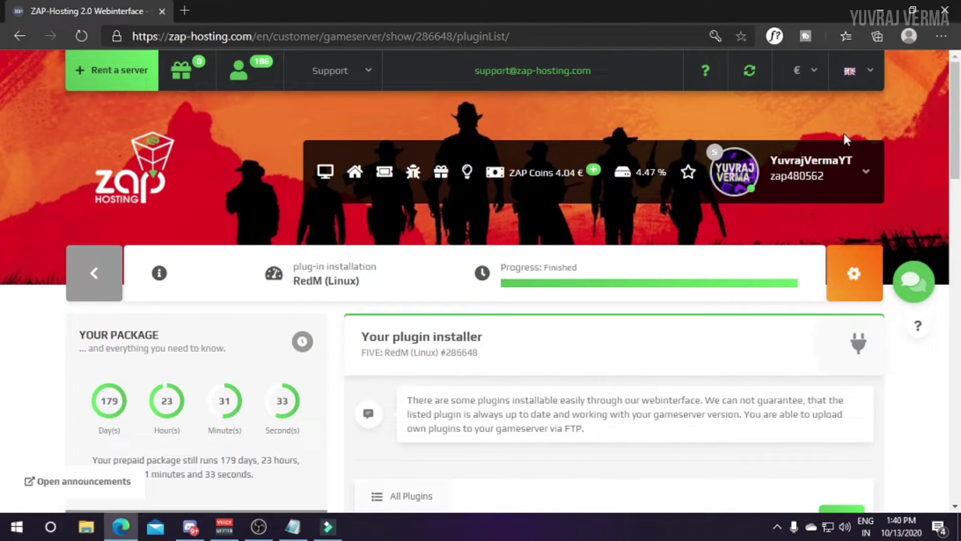
pyautogui.scroll(1, 873, 149)
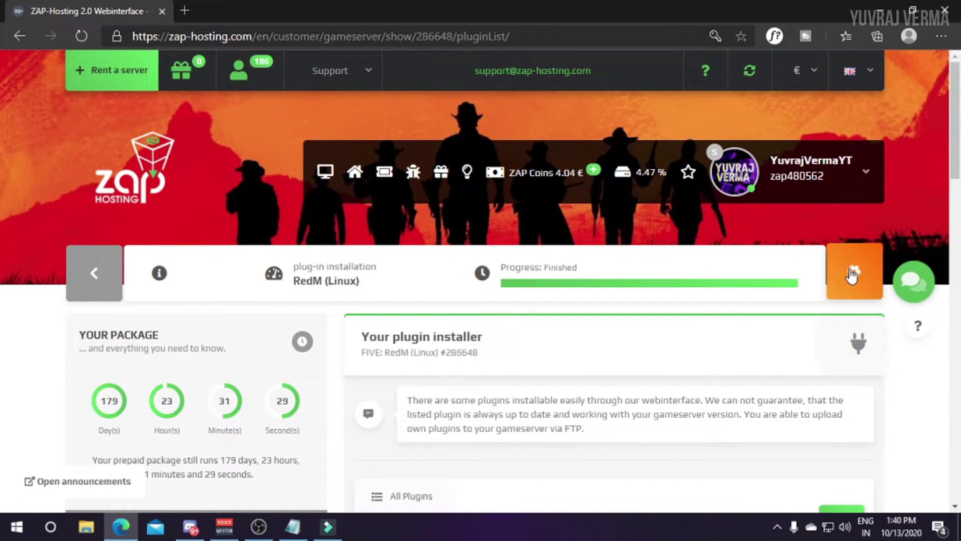
pyautogui.click(852, 273)
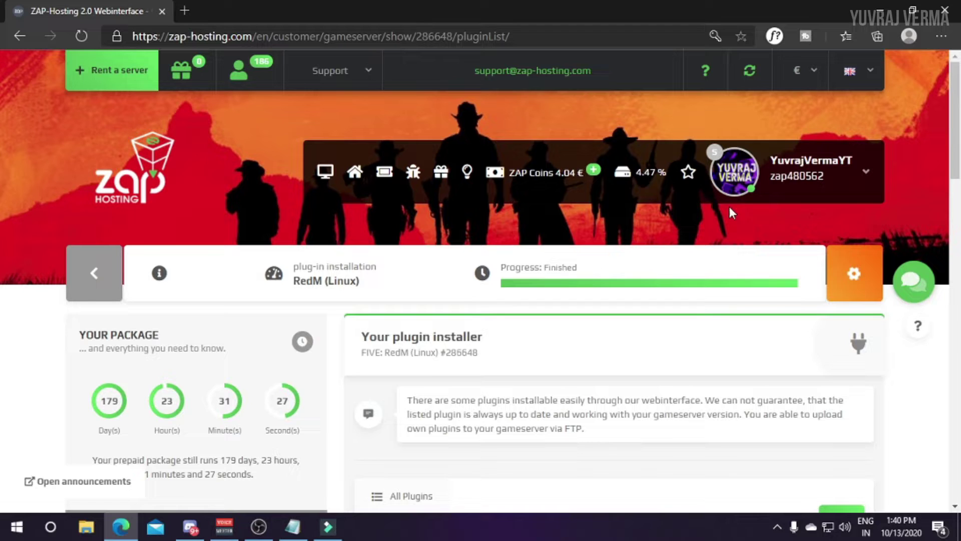
pyautogui.scroll(-3, 654, 181)
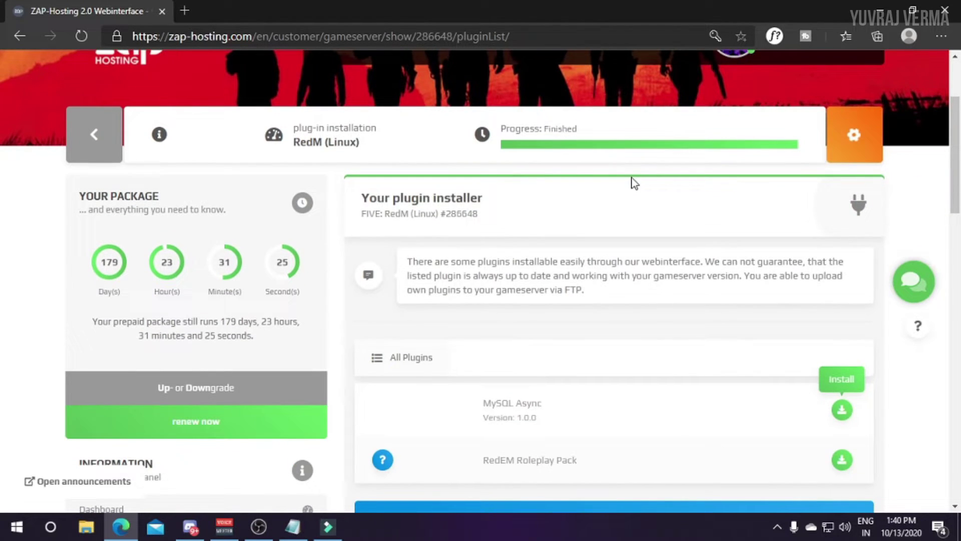
pyautogui.scroll(-1, 551, 170)
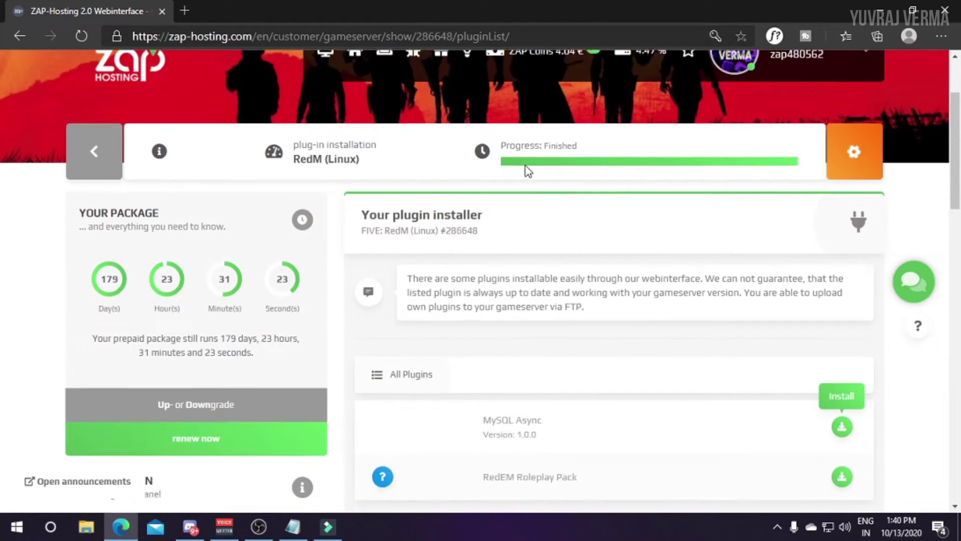
pyautogui.scroll(-1, 719, 234)
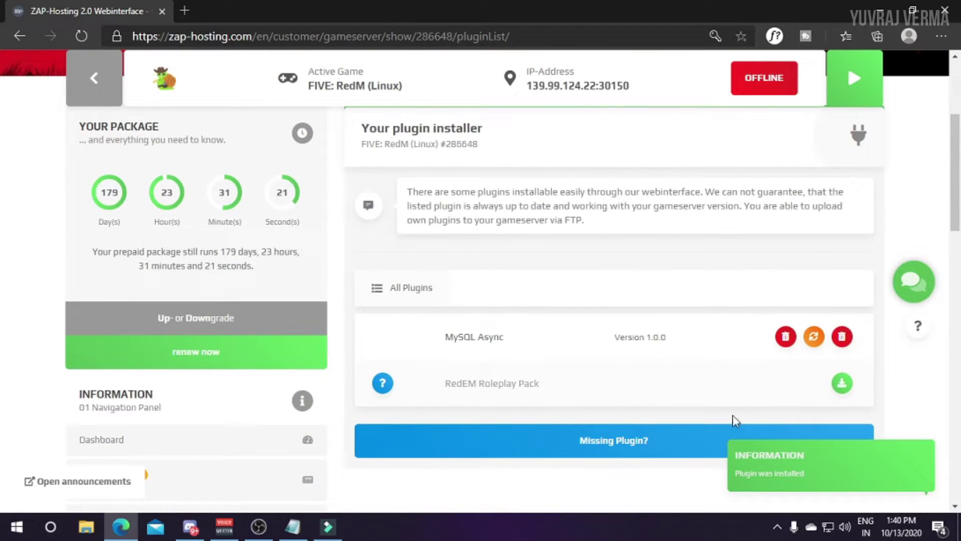
# Step: Install the RedEM Roleplay Pack plugin and wait for the 'Plugin was installed' notice
pyautogui.click(842, 383)
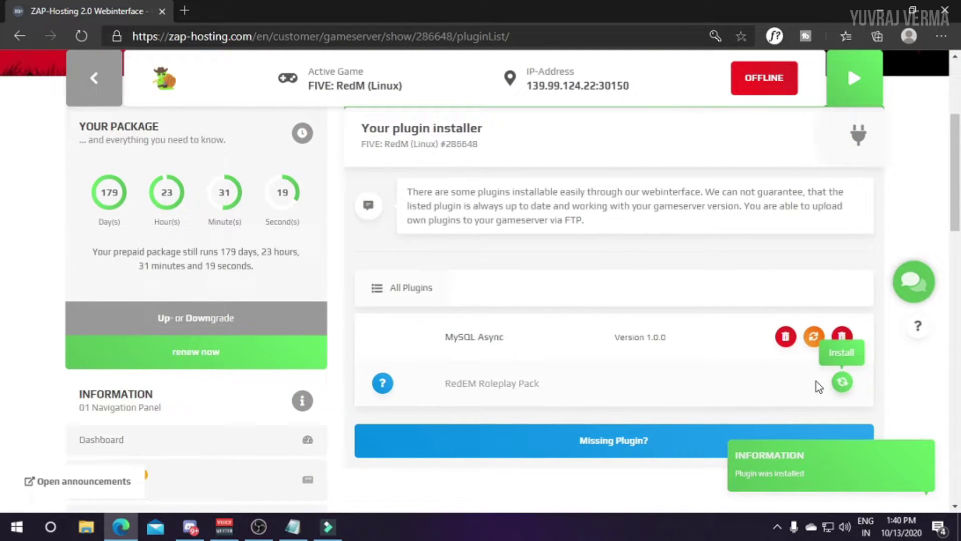
pyautogui.moveTo(379, 387)
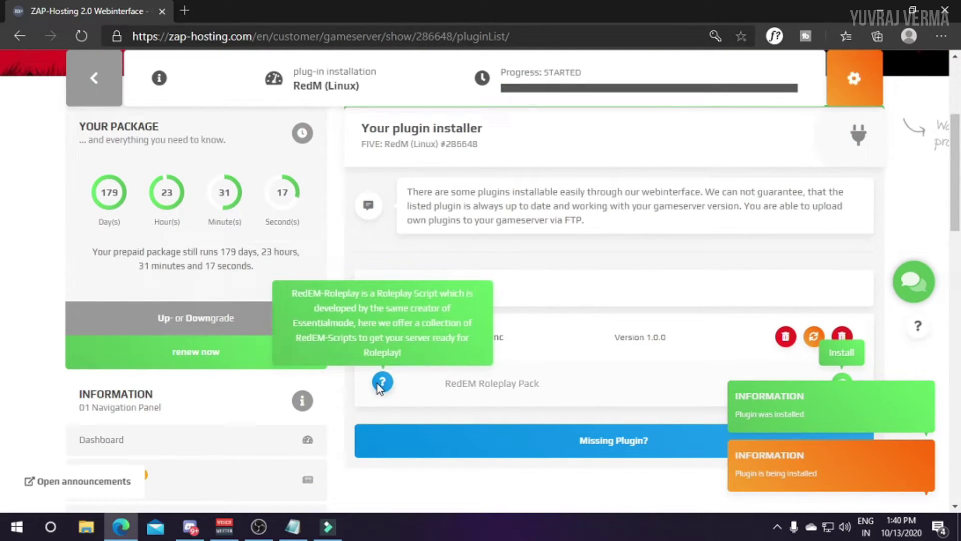
pyautogui.scroll(-1, 636, 349)
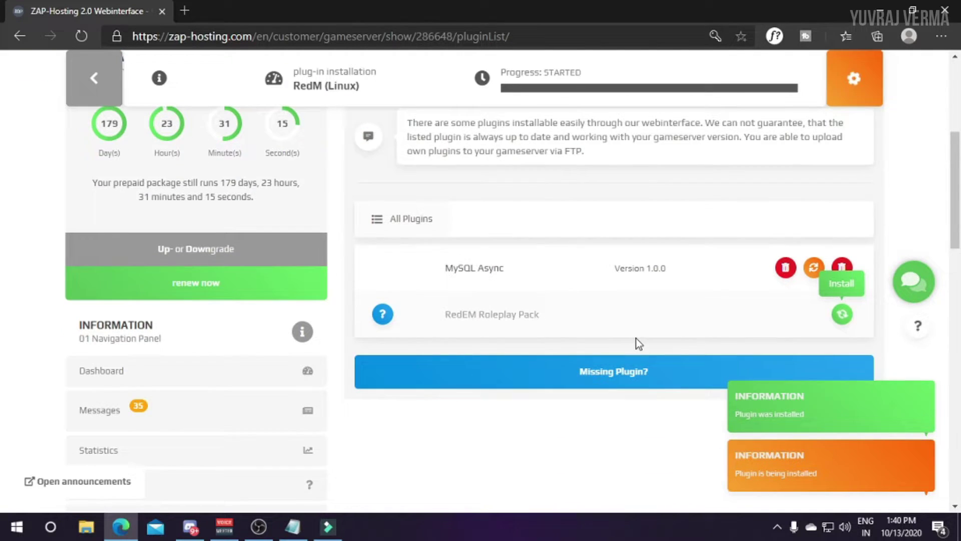
pyautogui.scroll(-3, 582, 298)
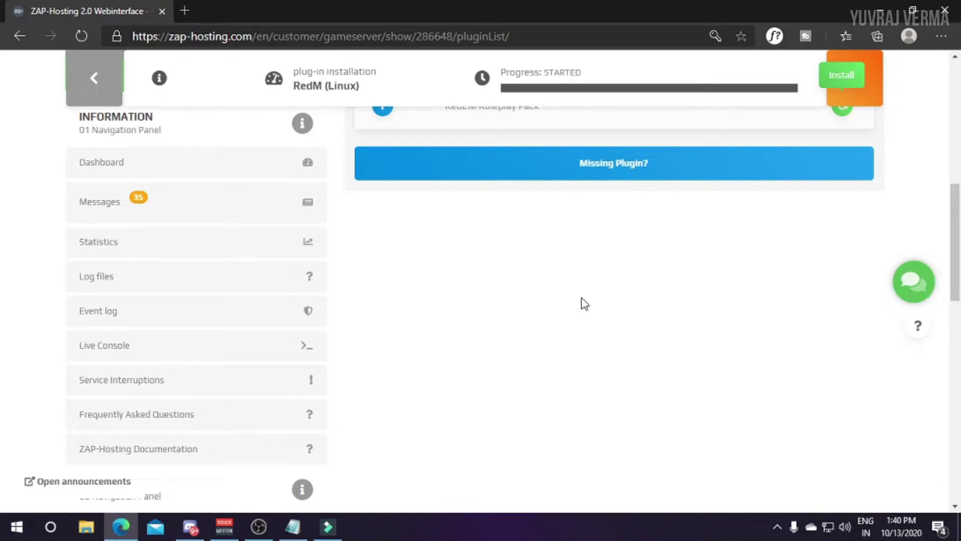
pyautogui.scroll(-6, 584, 303)
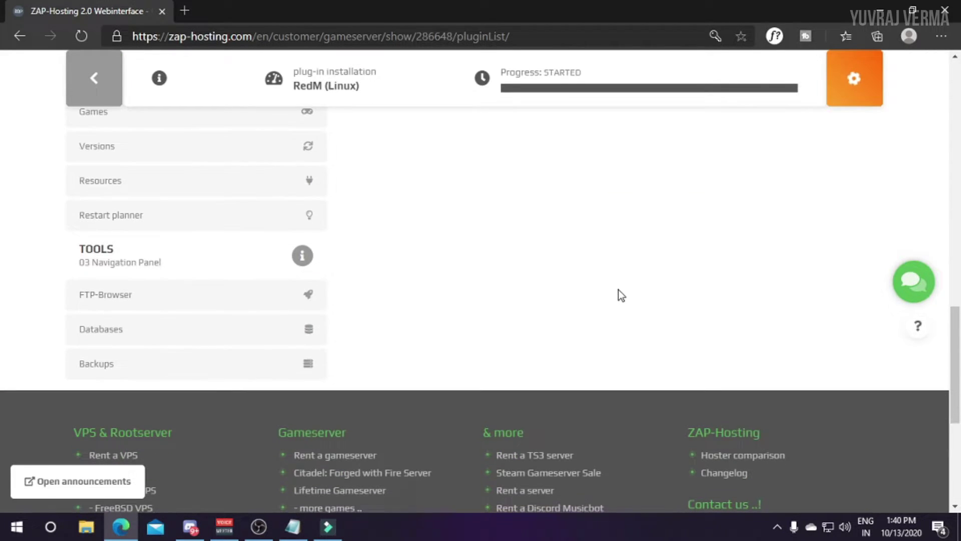
pyautogui.scroll(10, 619, 295)
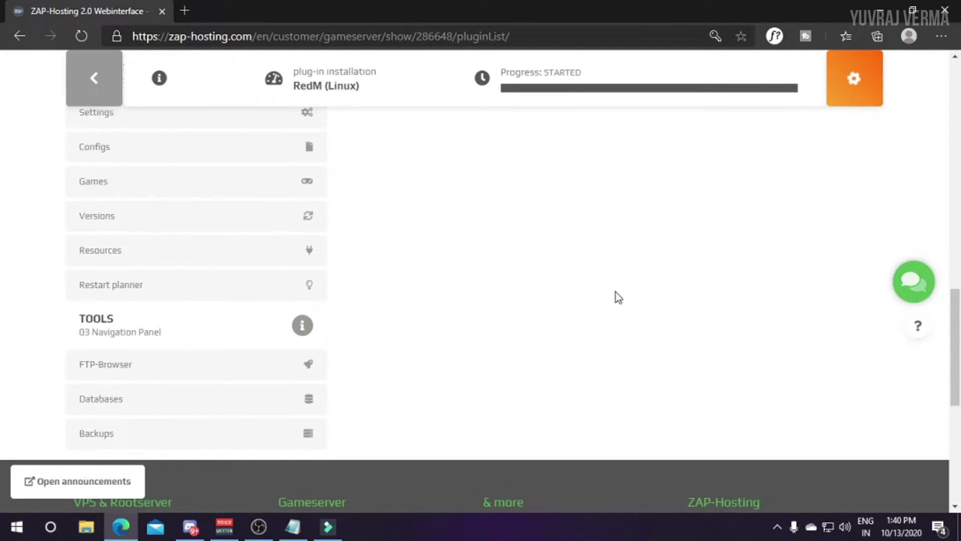
pyautogui.scroll(3, 623, 261)
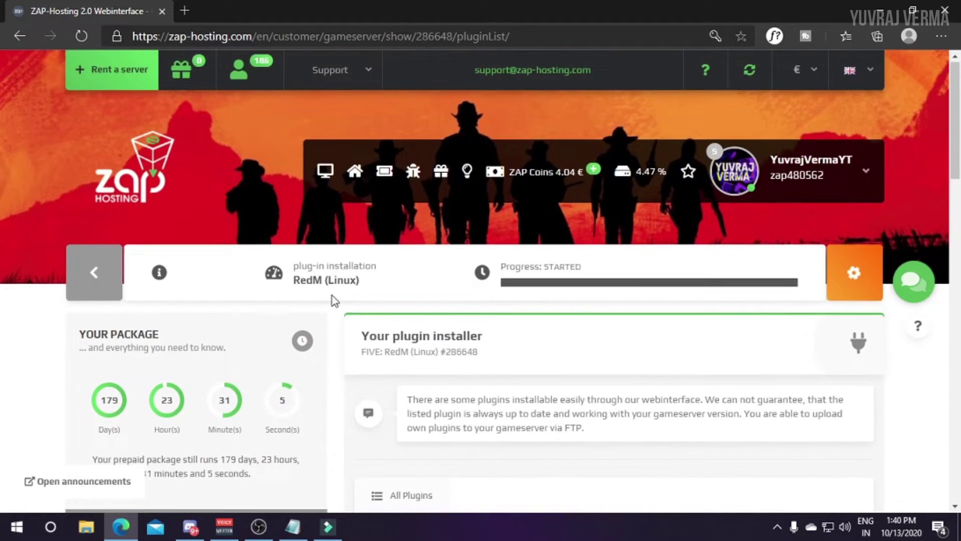
pyautogui.scroll(-8, 399, 318)
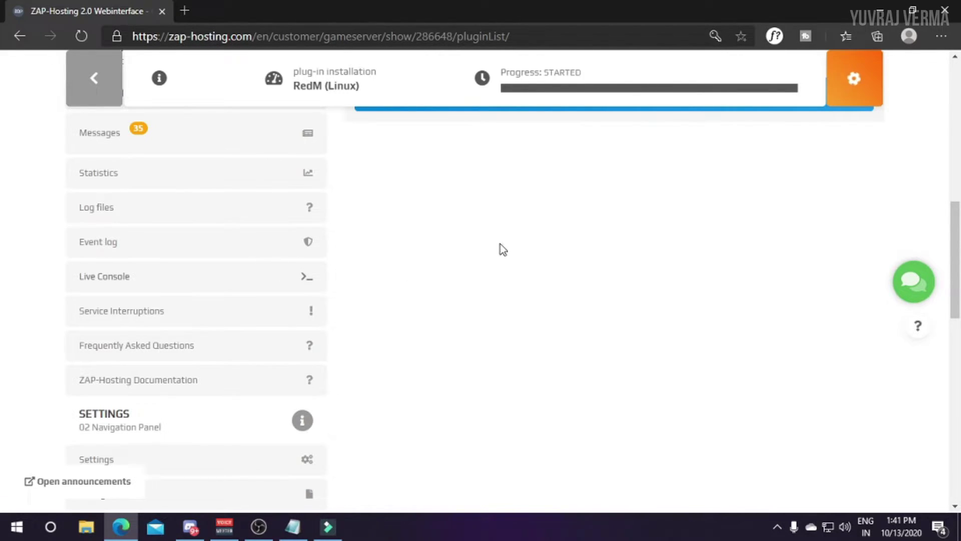
pyautogui.scroll(-4, 75, 281)
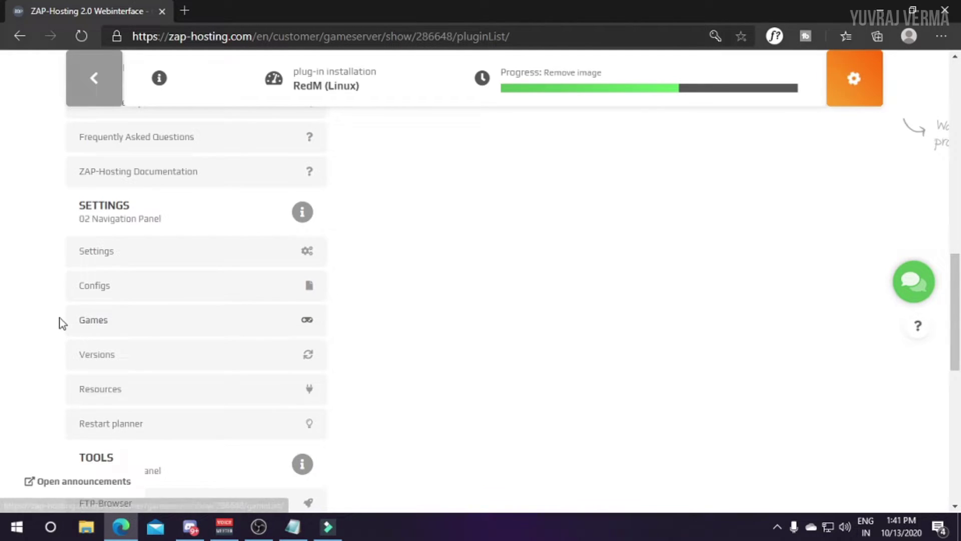
pyautogui.scroll(1, 491, 344)
pyautogui.scroll(10, 491, 344)
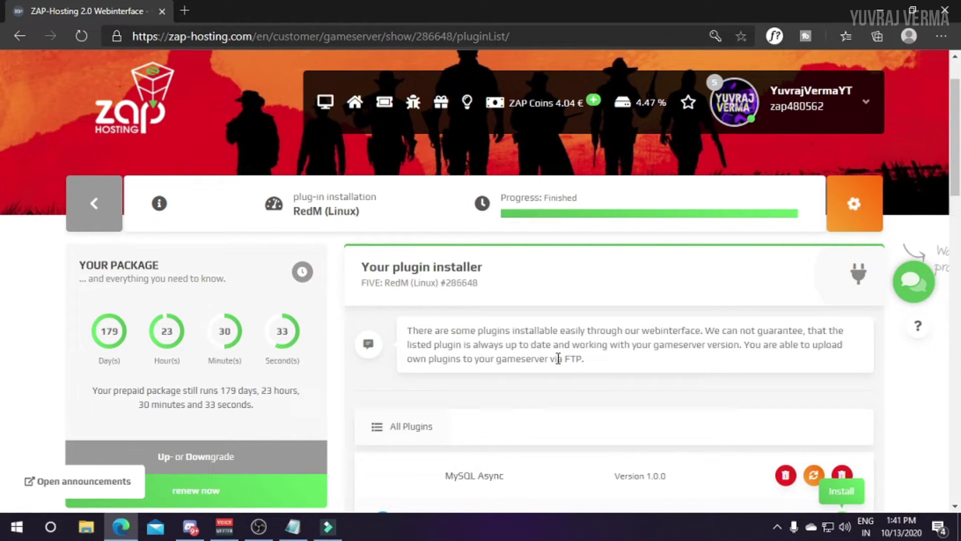
pyautogui.scroll(-15, 567, 355)
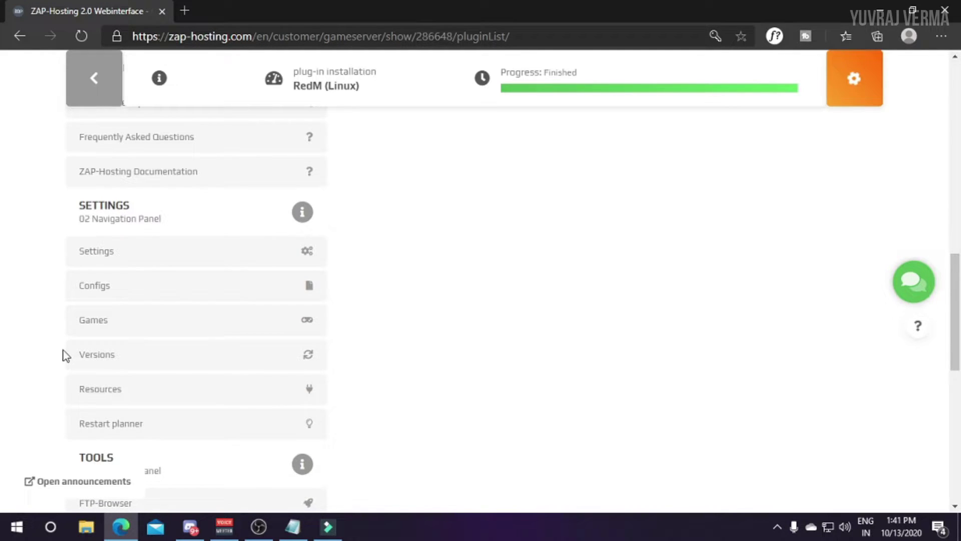
pyautogui.scroll(10, 156, 374)
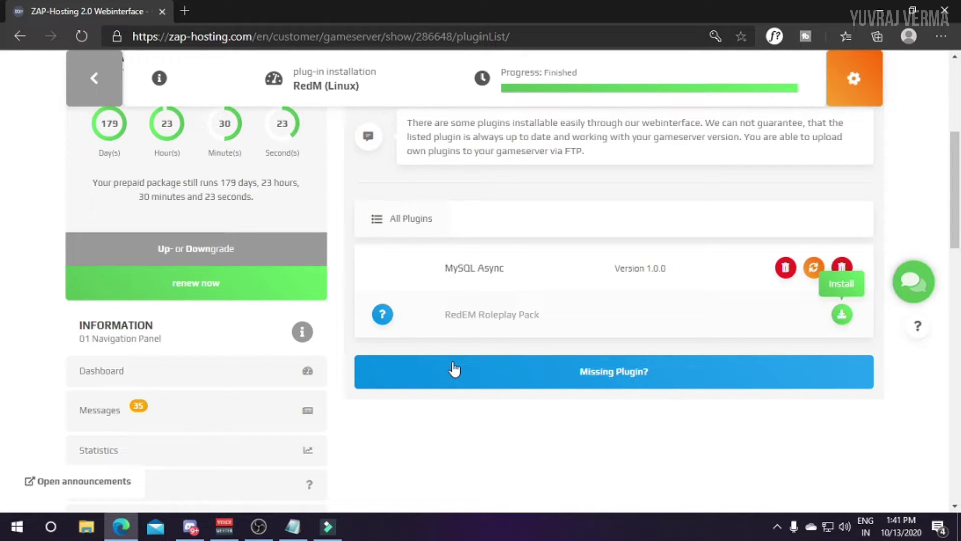
pyautogui.scroll(-4, 346, 315)
pyautogui.scroll(7, 403, 380)
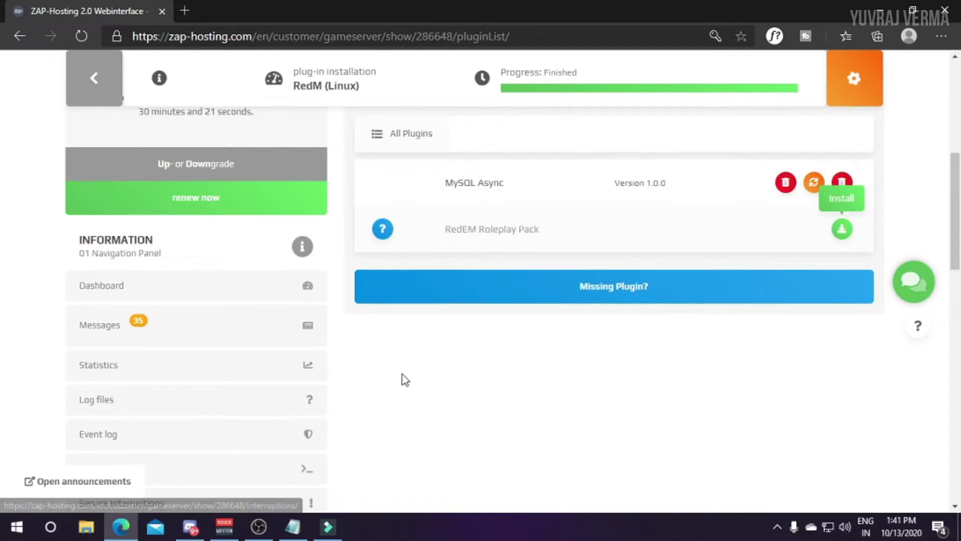
pyautogui.scroll(-3, 524, 374)
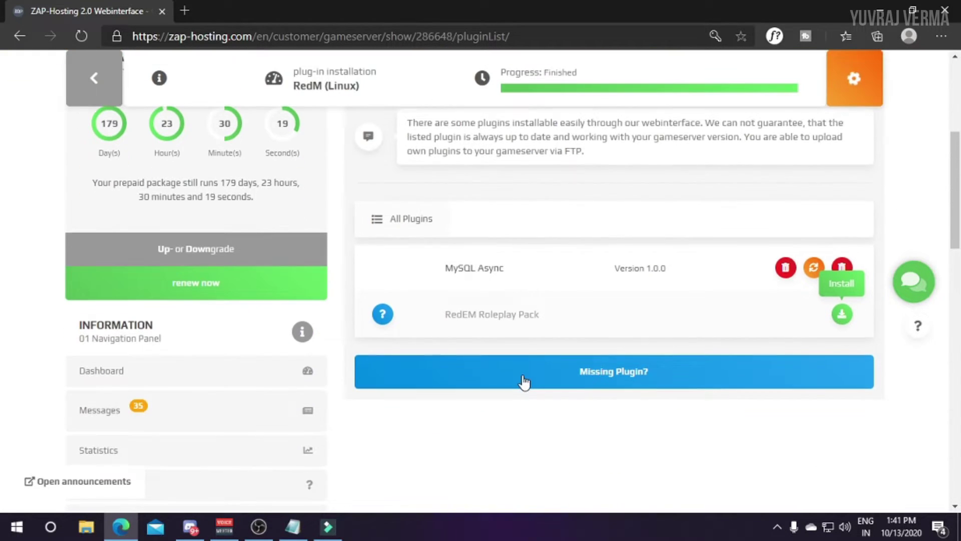
pyautogui.scroll(-4, 662, 383)
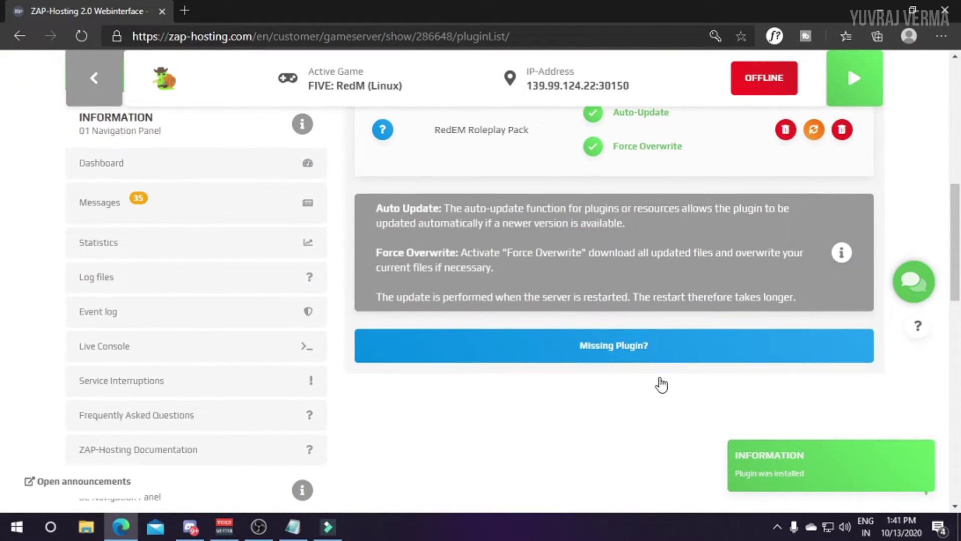
pyautogui.scroll(5, 651, 360)
pyautogui.scroll(-5, 647, 346)
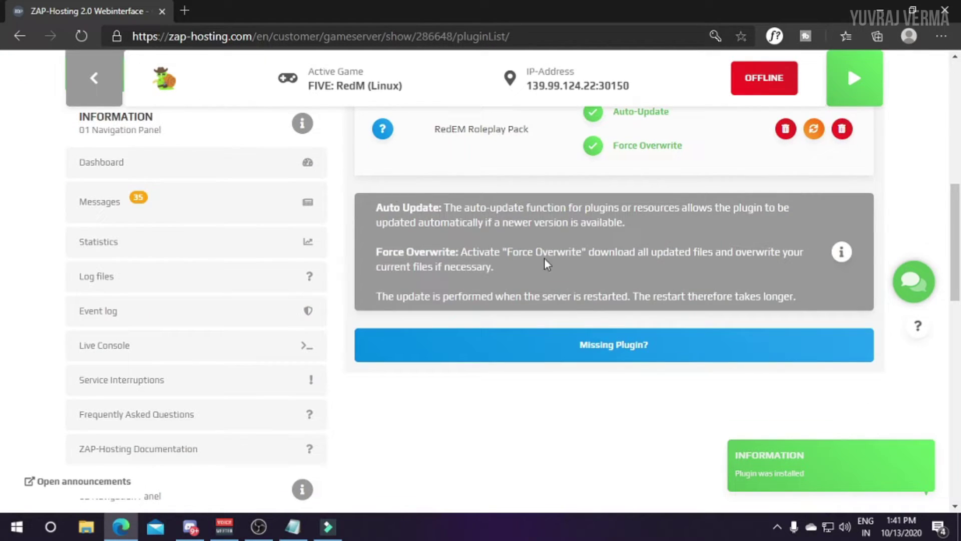
pyautogui.scroll(3, 326, 256)
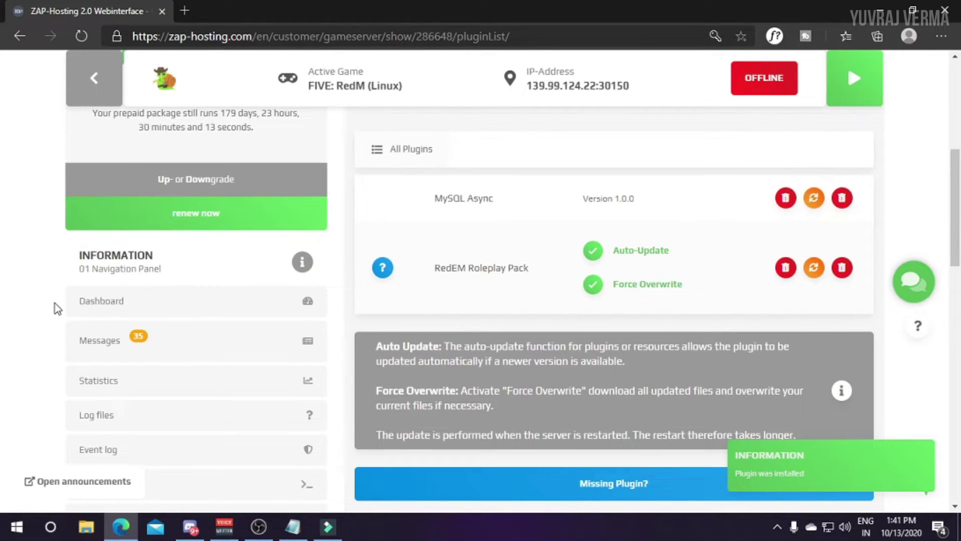
# Step: Return to the Dashboard and start the RedM server with the green play button
pyautogui.click(104, 308)
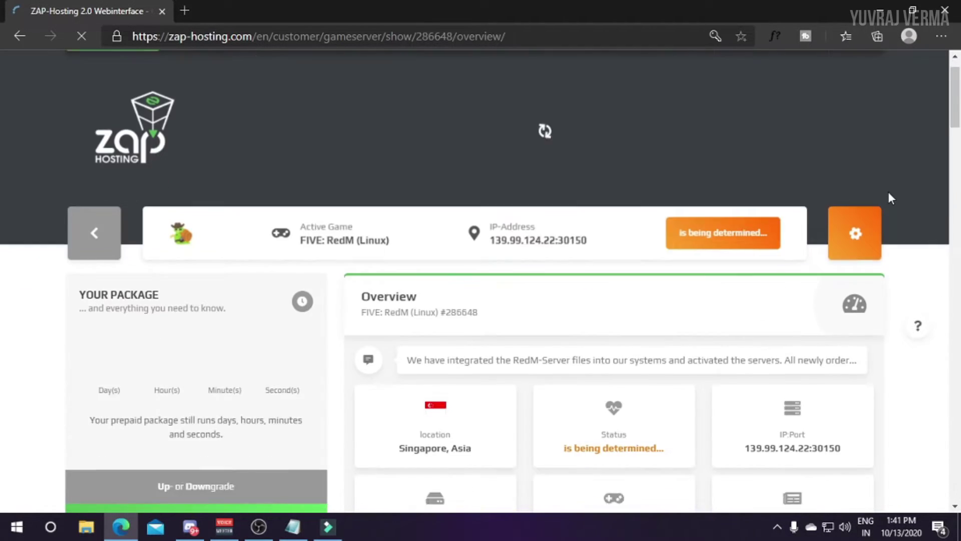
pyautogui.scroll(-3, 846, 209)
pyautogui.scroll(3, 846, 209)
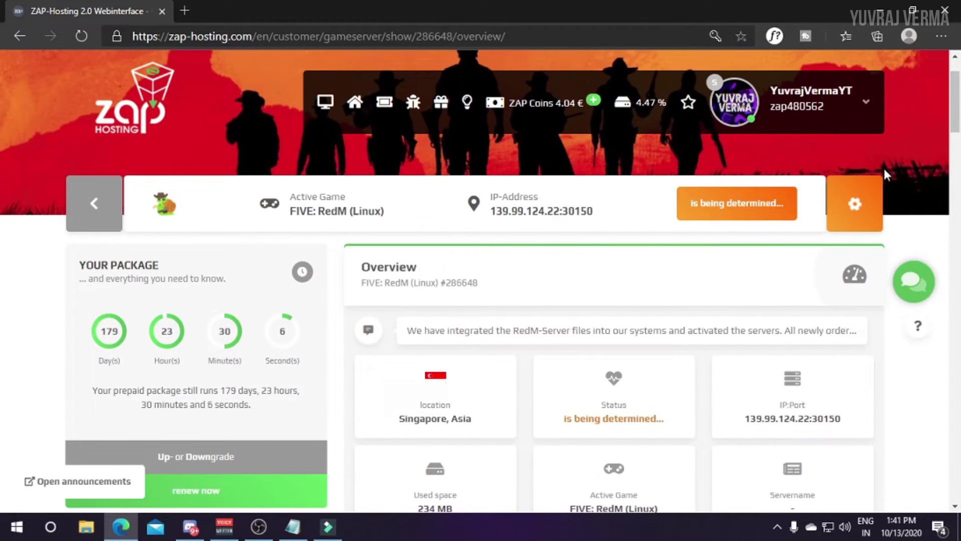
pyautogui.click(859, 219)
pyautogui.scroll(-7, 496, 221)
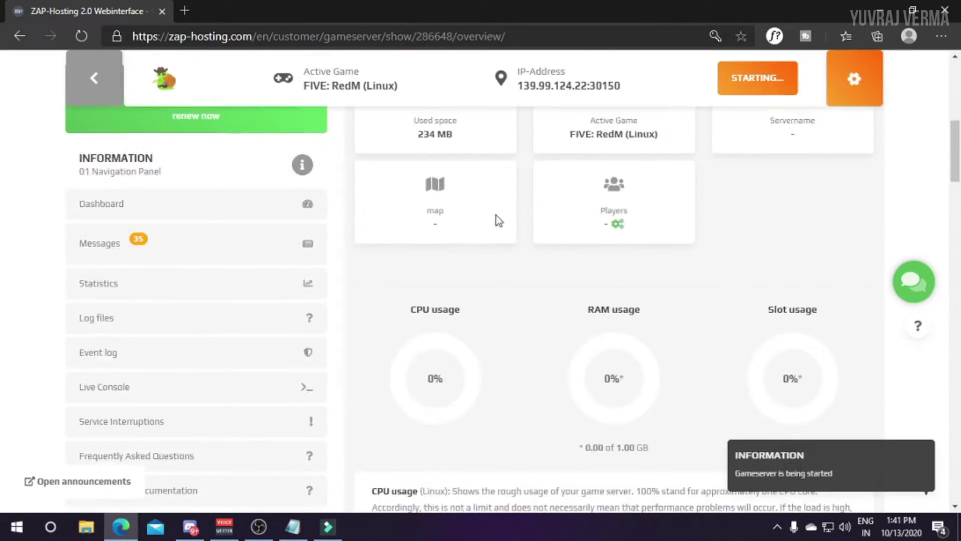
pyautogui.scroll(5, 475, 215)
pyautogui.scroll(-5, 455, 210)
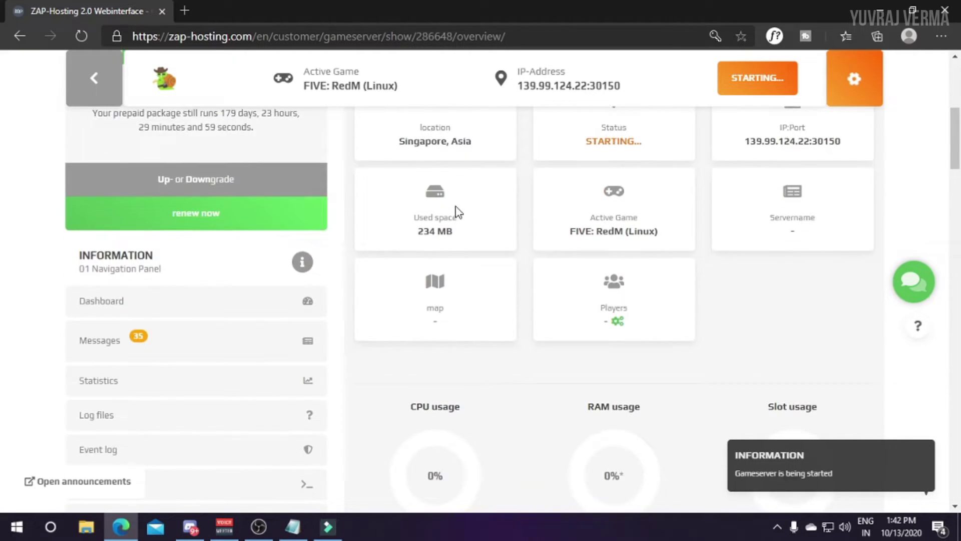
pyautogui.scroll(5, 455, 211)
pyautogui.scroll(-4, 455, 213)
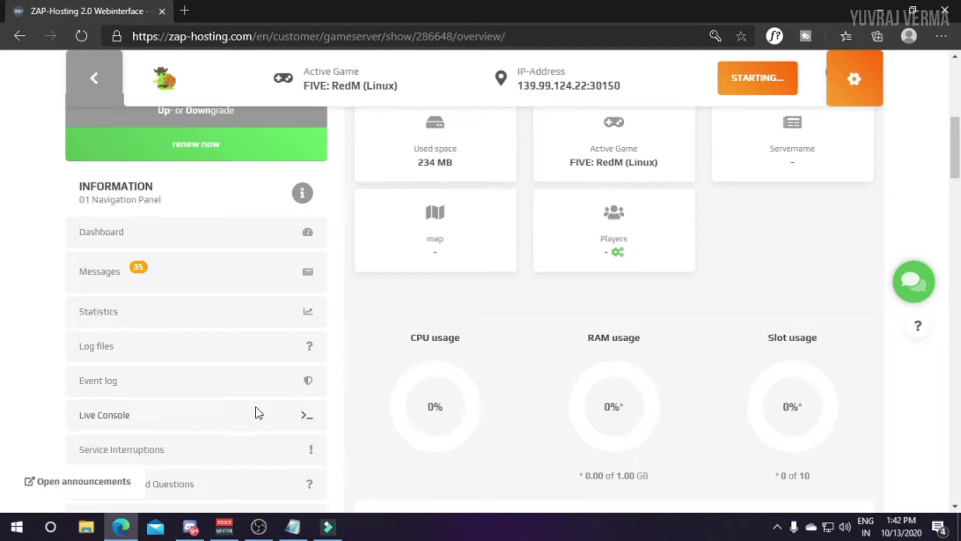
pyautogui.scroll(3, 265, 365)
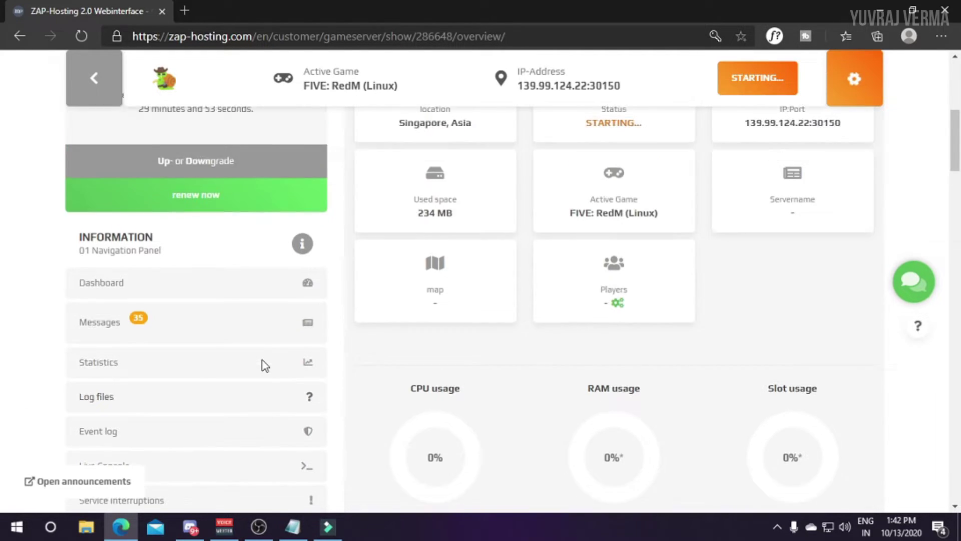
pyautogui.scroll(-5, 258, 365)
pyautogui.scroll(3, 252, 365)
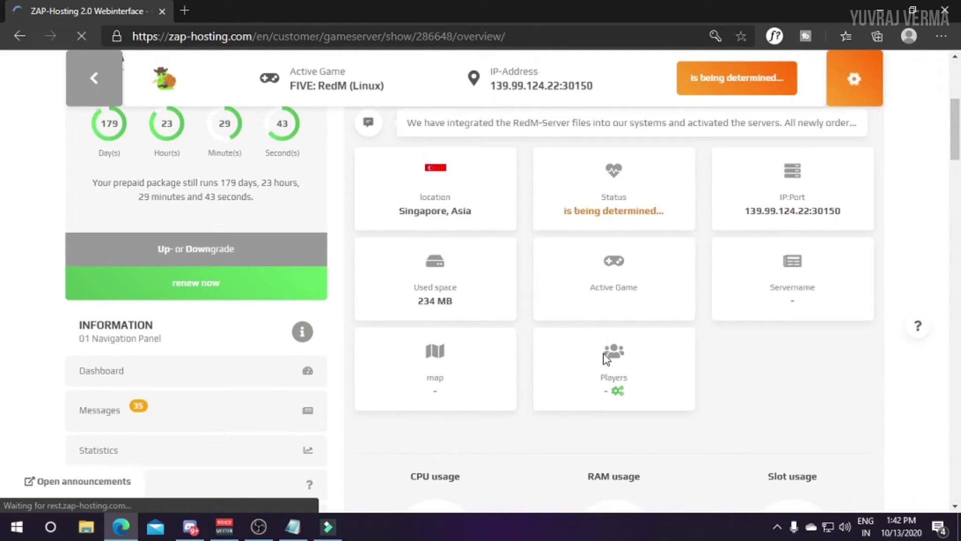
pyautogui.scroll(-4, 385, 317)
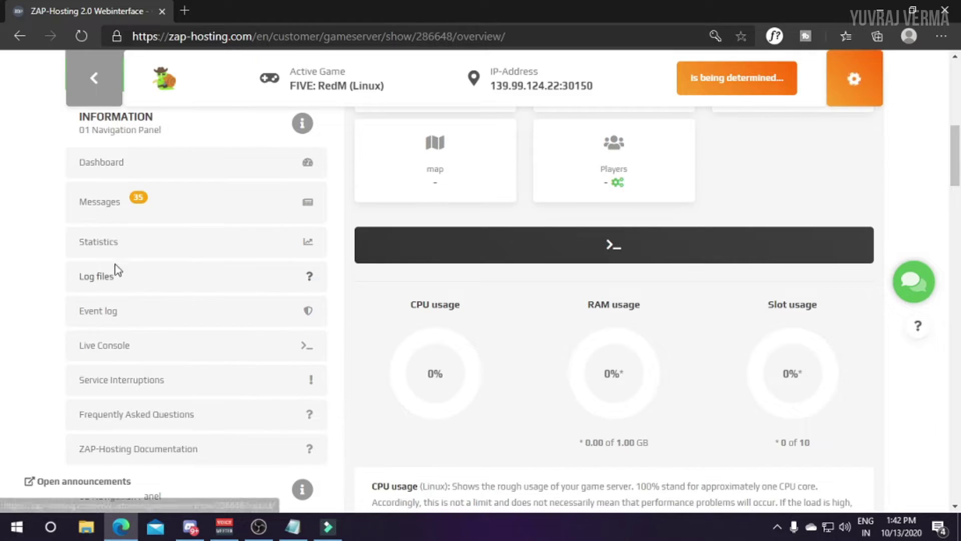
# Step: Watch the Live Console boot output until the server shows ONLINE and Nucleus-authenticated
pyautogui.click(90, 354)
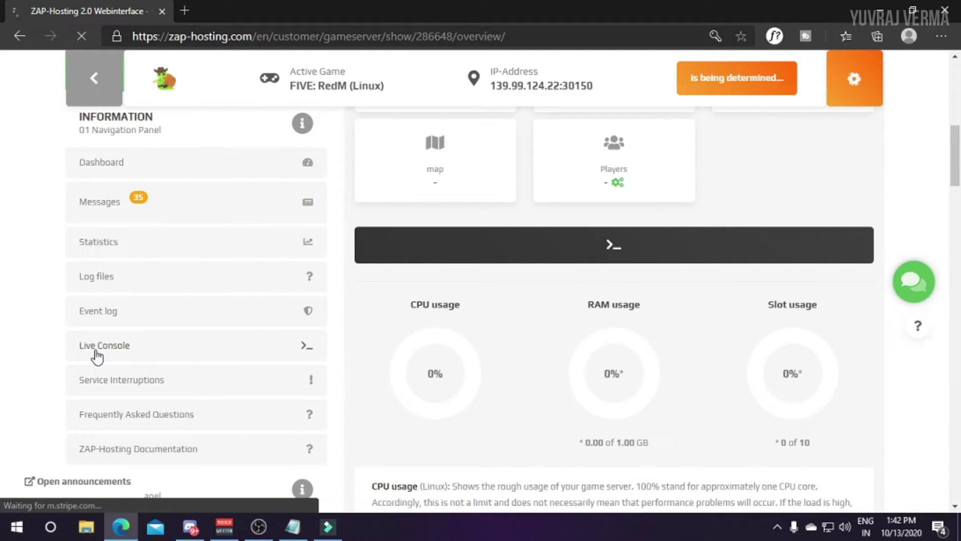
pyautogui.scroll(5, 94, 360)
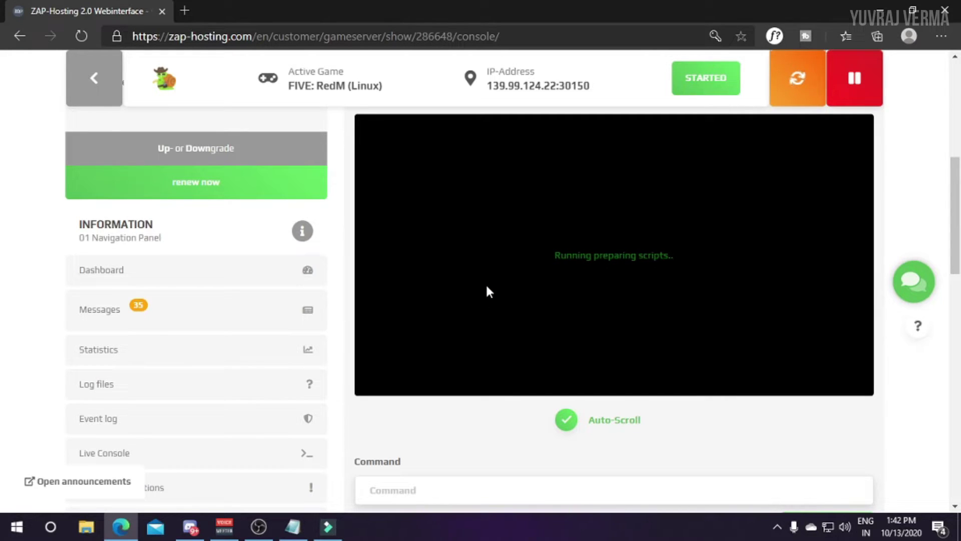
pyautogui.moveTo(551, 251); pyautogui.dragTo(663, 245)
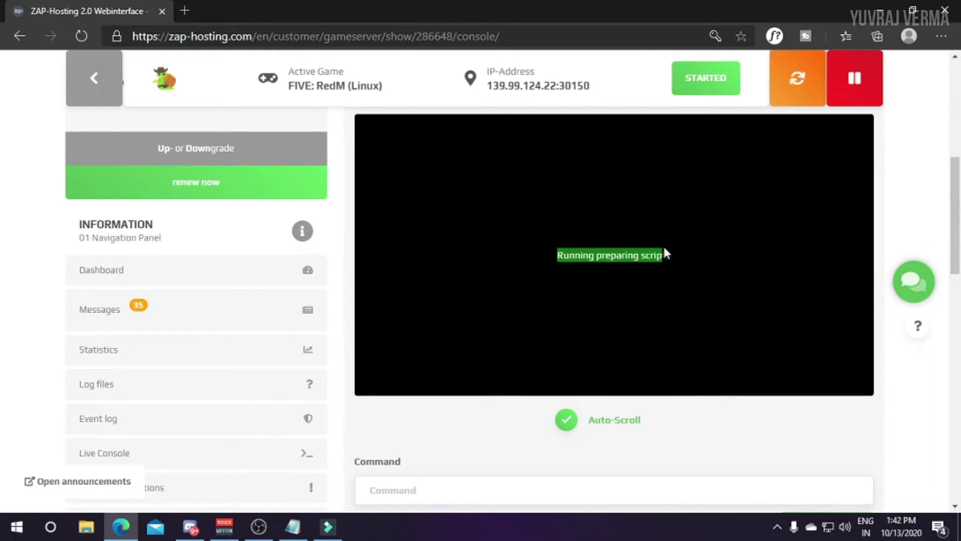
pyautogui.click(663, 245)
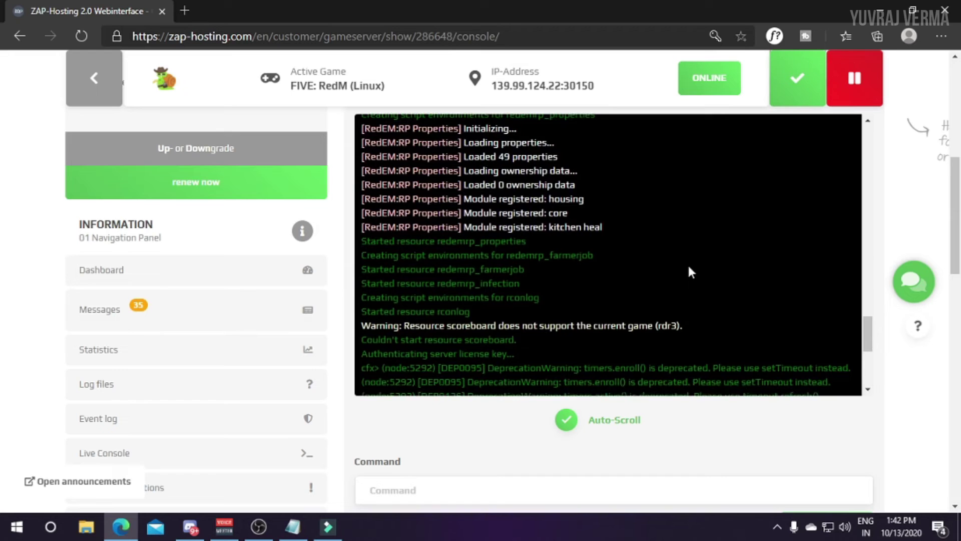
pyautogui.scroll(4, 687, 263)
pyautogui.scroll(3, 441, 202)
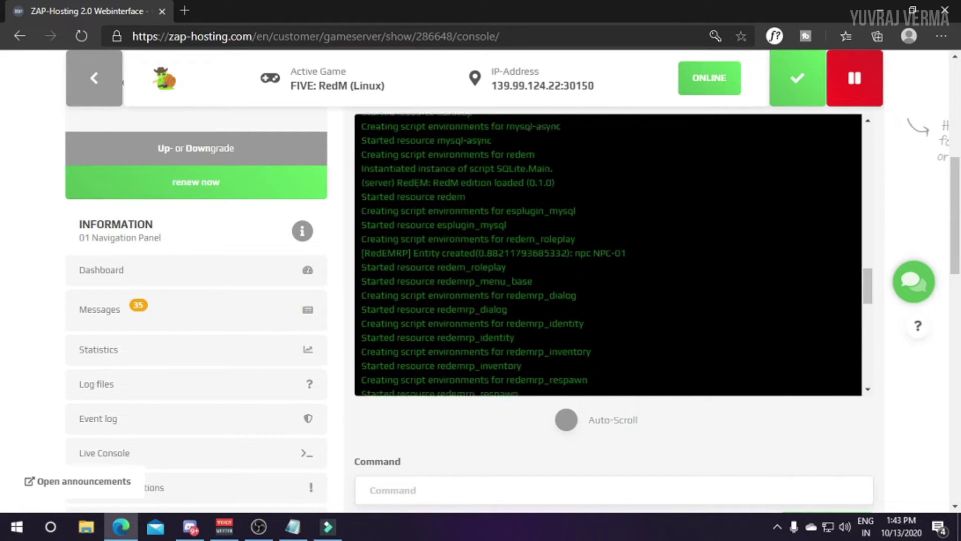
pyautogui.scroll(-8, 441, 202)
pyautogui.scroll(-4, 480, 232)
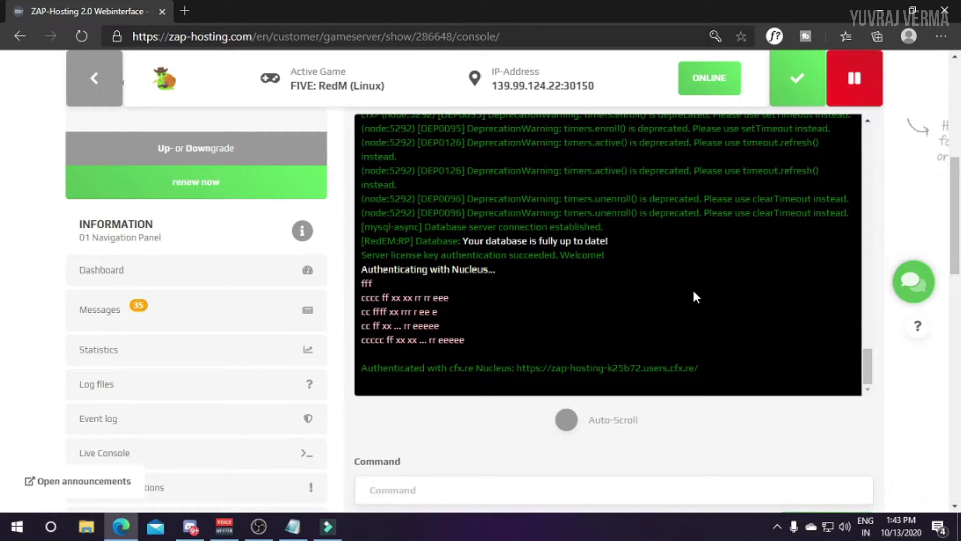
# Step: Launch RedM from a Start menu search for 'red' and dismiss its launcher error
pyautogui.press('super')
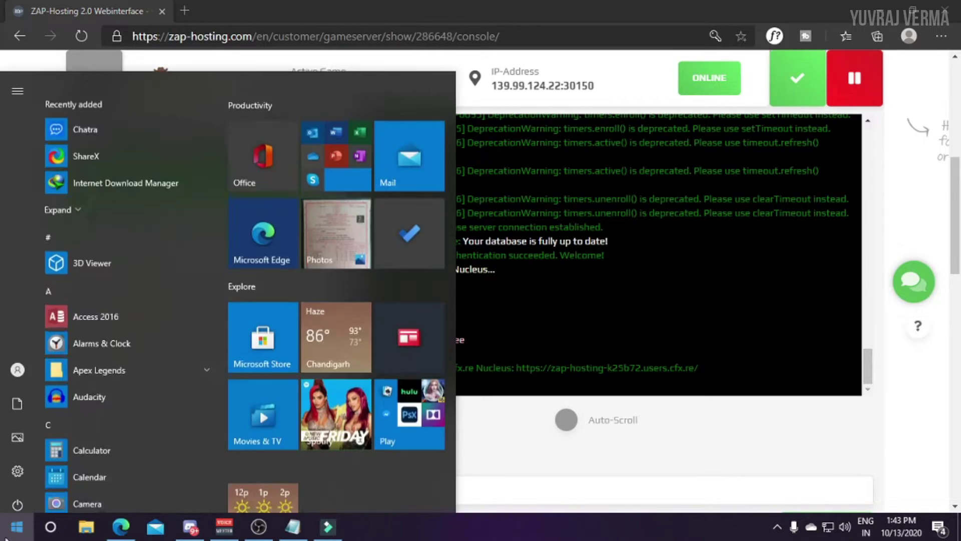
pyautogui.write('red')
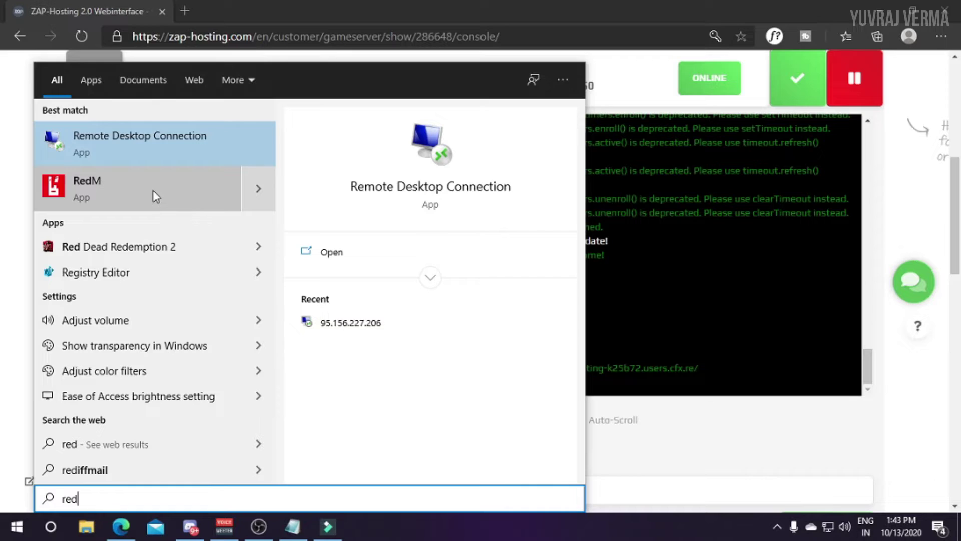
pyautogui.click(153, 191)
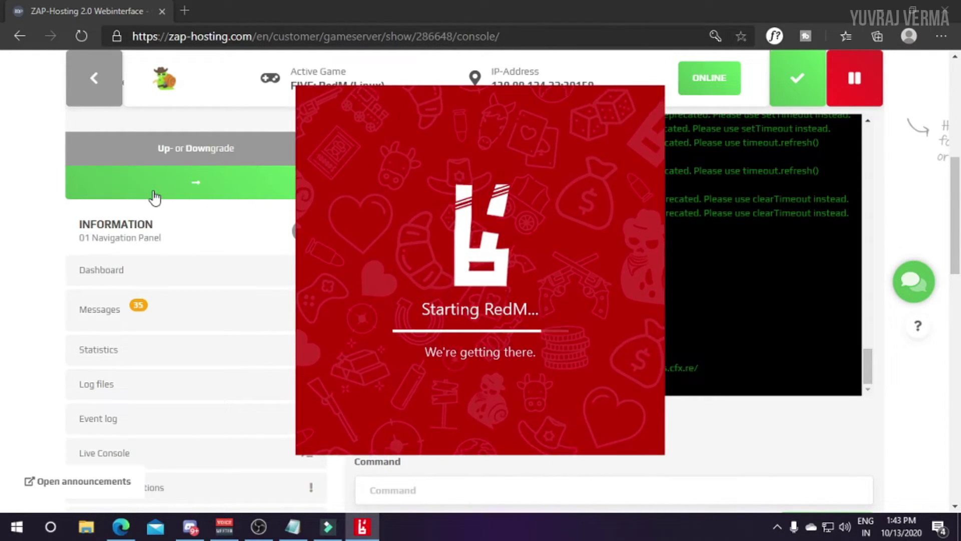
pyautogui.moveTo(506, 87); pyautogui.dragTo(573, 85)
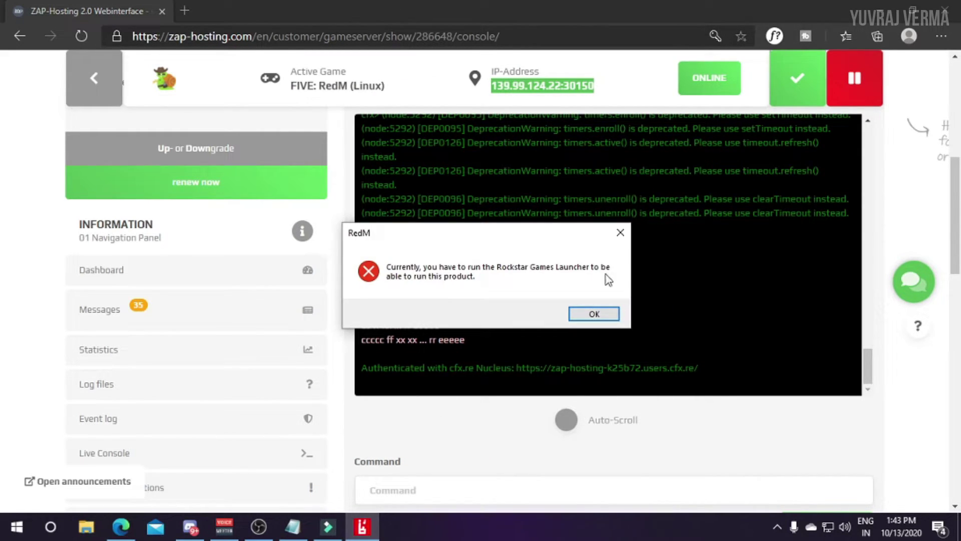
pyautogui.click(594, 314)
# Step: Start the Rockstar Games Launcher via a Start menu search for 'ro'
pyautogui.click(6, 535)
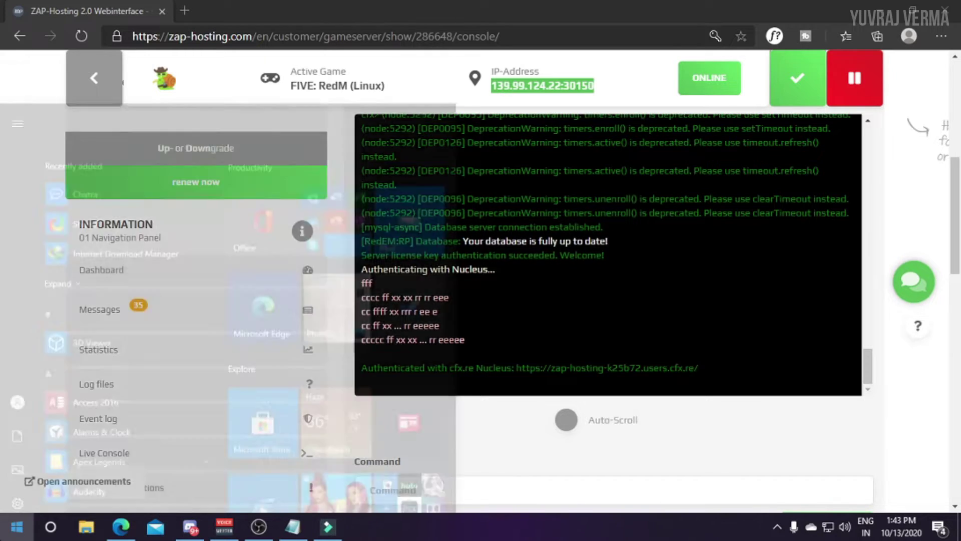
pyautogui.write('ro')
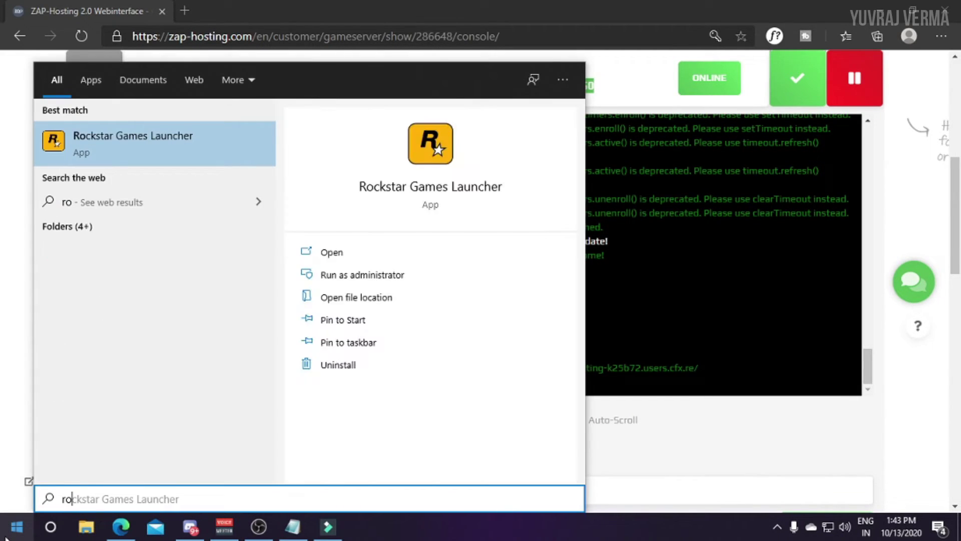
pyautogui.press('Return')
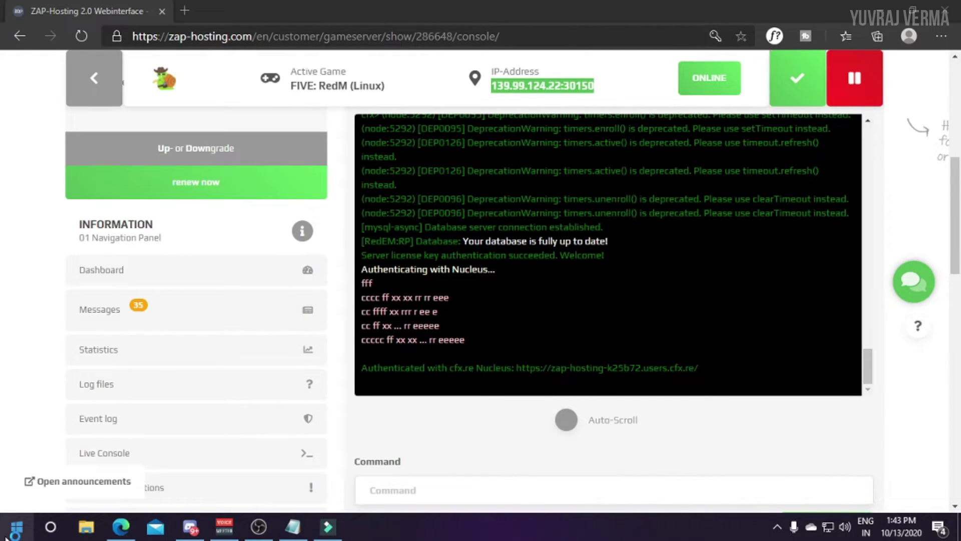
# Step: Launch RedM from the Start menu search now that the Rockstar Games Launcher is running
pyautogui.scroll(-10, 391, 340)
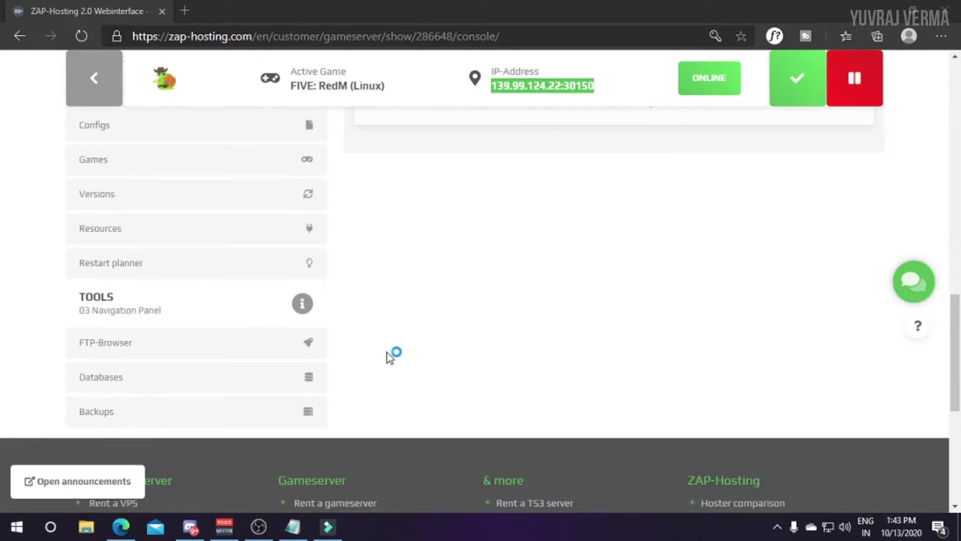
pyautogui.scroll(5, 500, 342)
pyautogui.scroll(5, 501, 342)
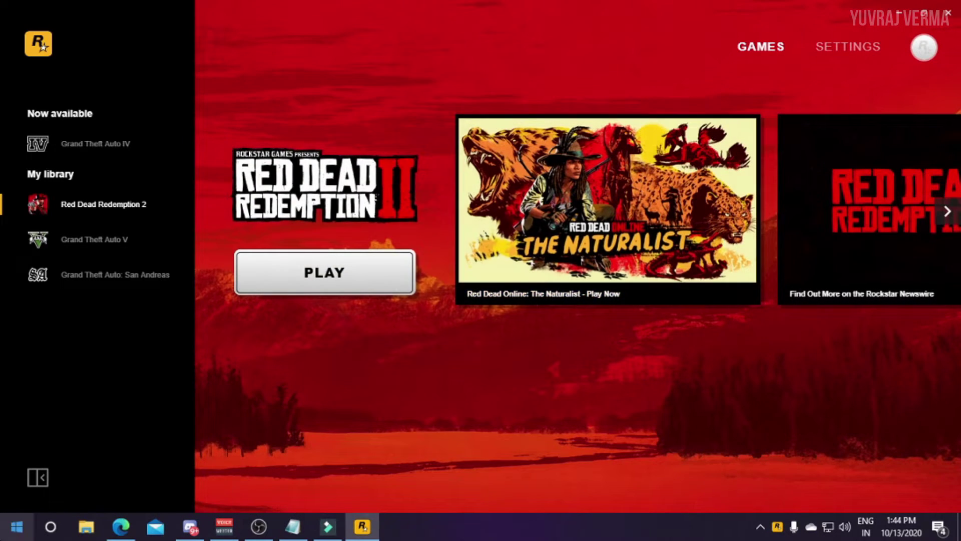
pyautogui.press('super')
pyautogui.write('re')
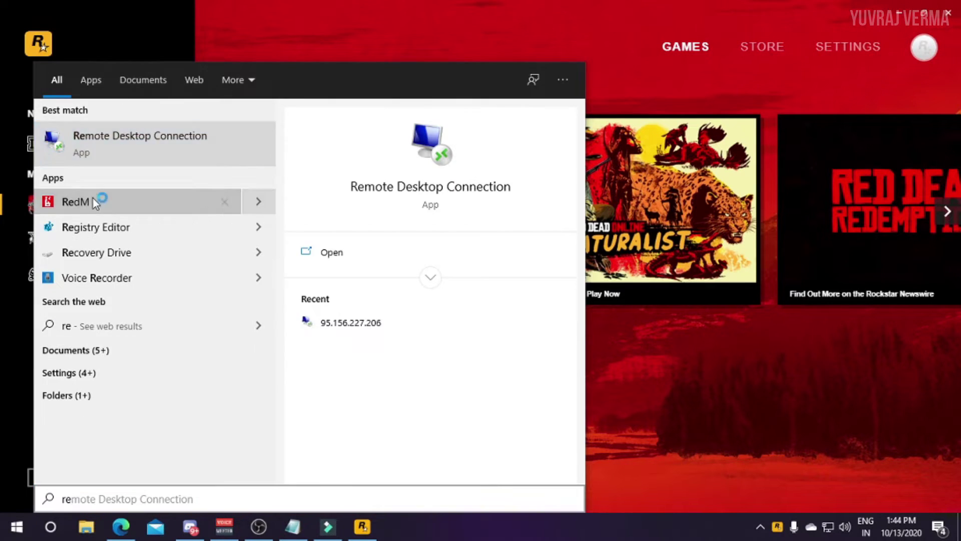
pyautogui.click(93, 201)
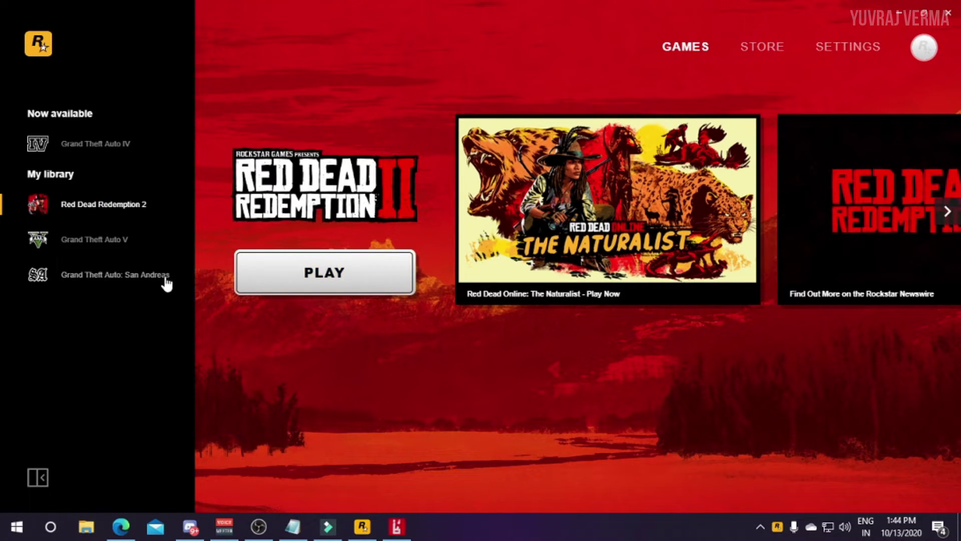
pyautogui.moveTo(388, 535)
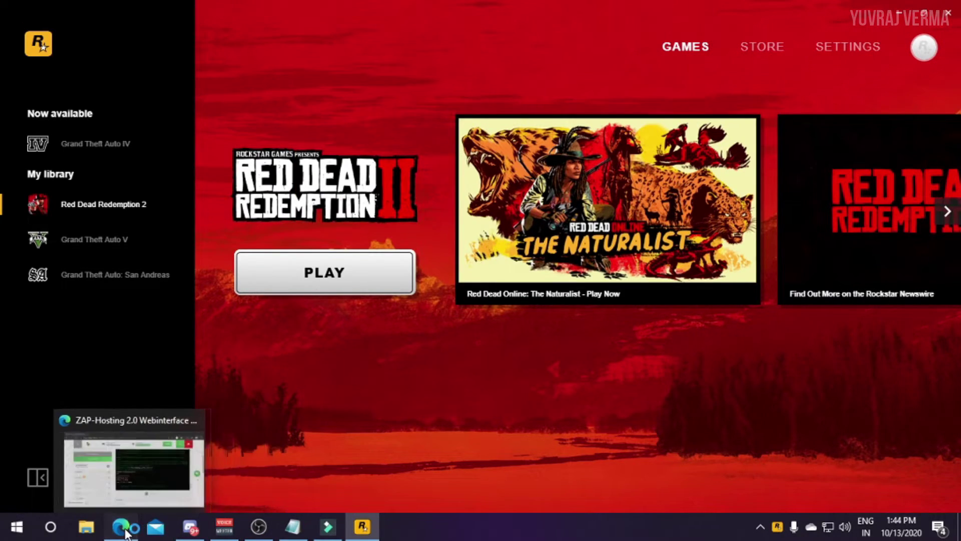
# Step: Copy the server IP 139.99.124.22:30150 from the ZAP-Hosting page and switch to RedM
pyautogui.click(125, 534)
pyautogui.rightClick(500, 81)
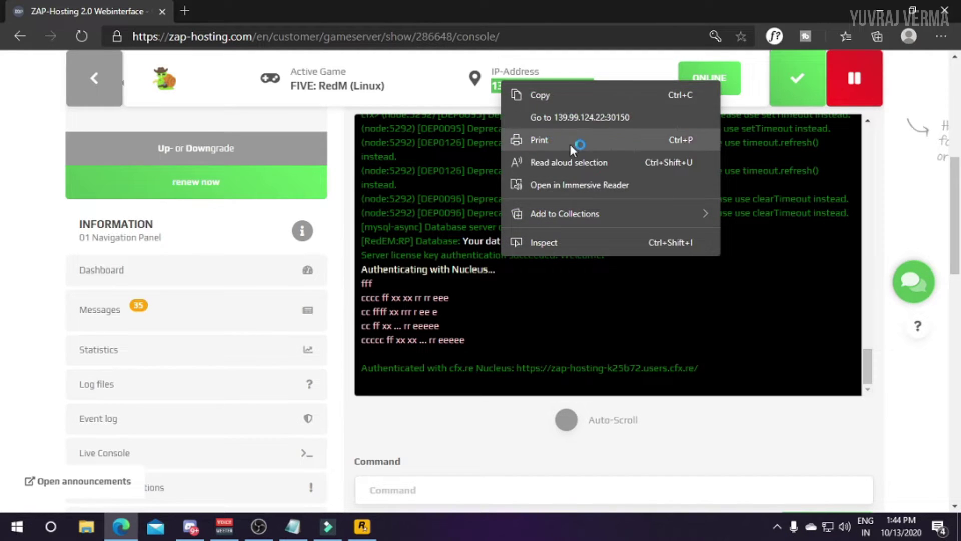
pyautogui.click(599, 95)
pyautogui.scroll(-10, 242, 195)
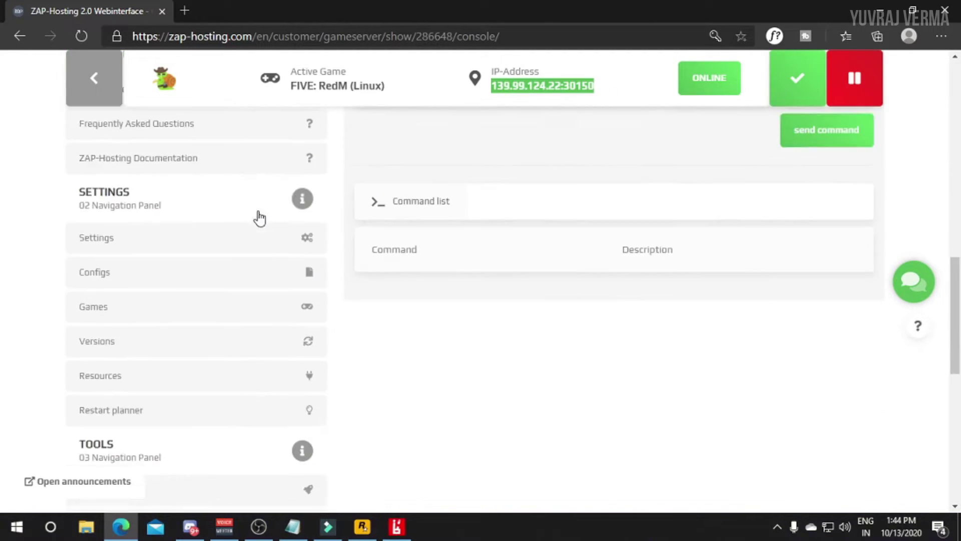
pyautogui.click(398, 528)
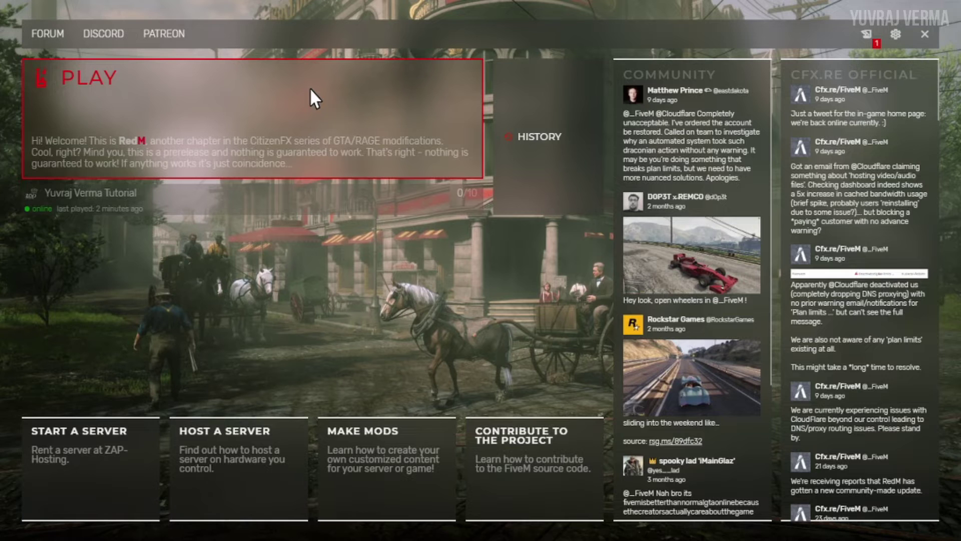
# Step: Run 'connect 139.99.124.22:30150' in the RedM console and dismiss the Connection failed message
pyautogui.press('F8')
pyautogui.write('co')
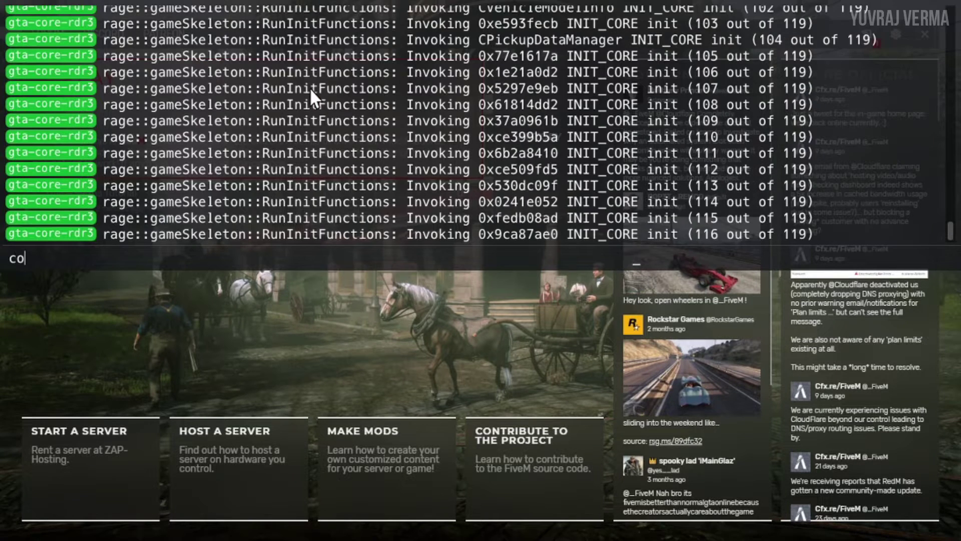
pyautogui.write('nnect')
pyautogui.hotkey('ctrl', 'v')
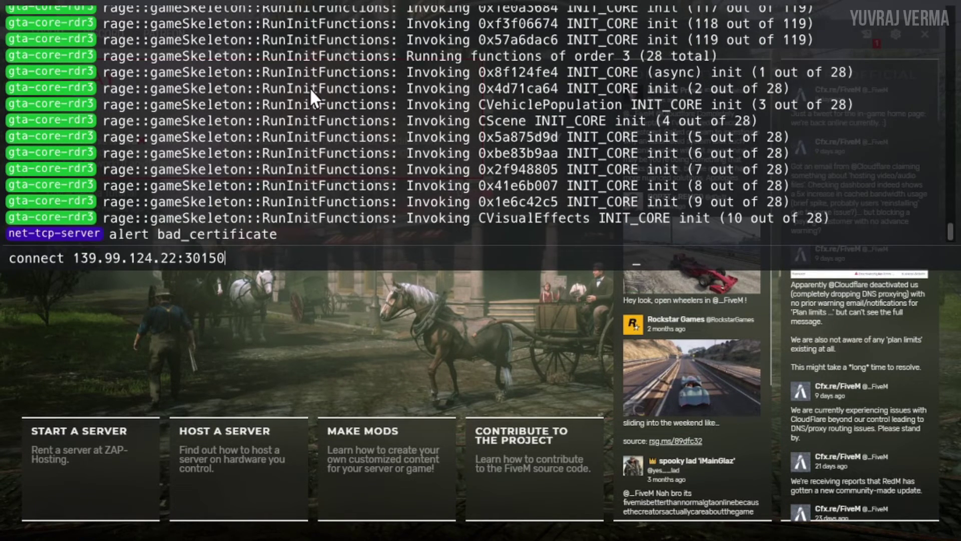
pyautogui.press('Return')
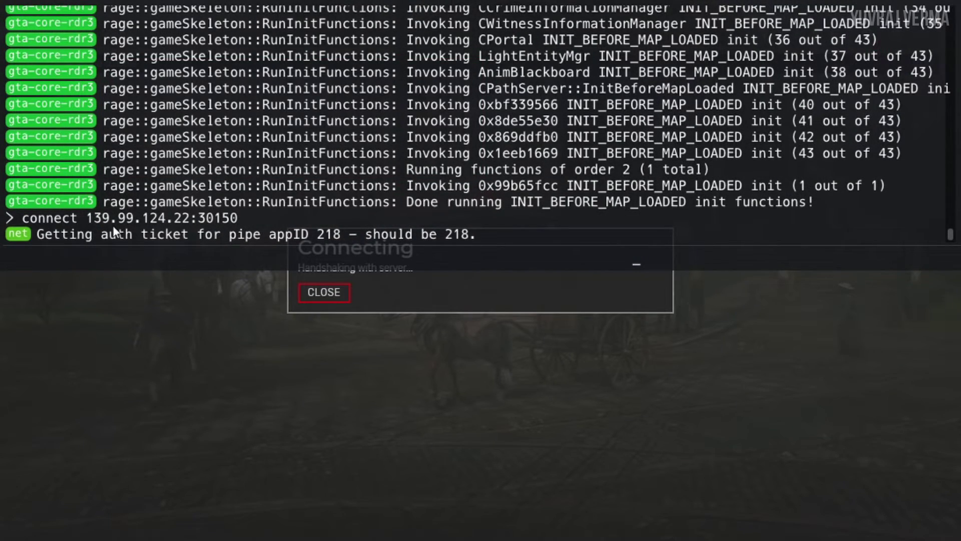
pyautogui.press('F8')
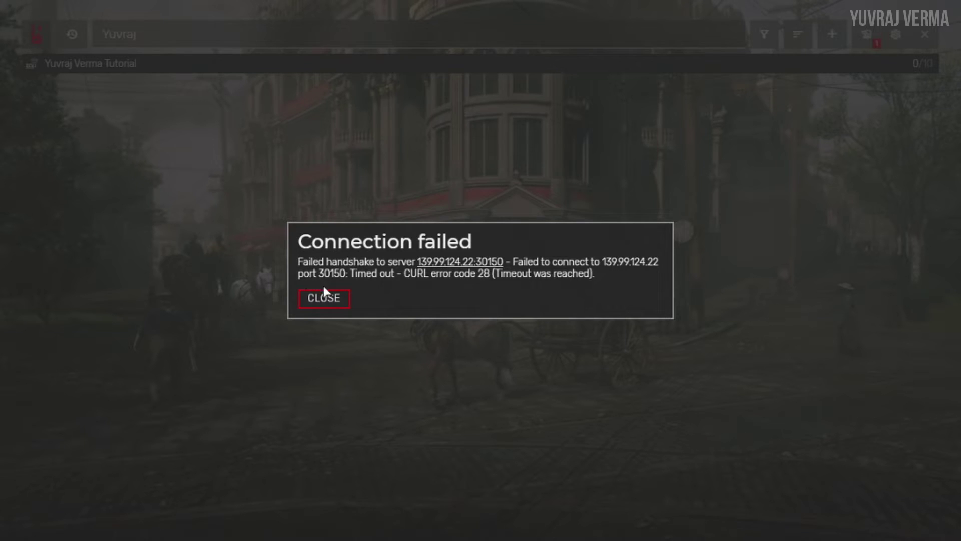
pyautogui.click(336, 297)
# Step: Rerun the recalled connect command to 139.99.124.22:30150 and let the server resources download
pyautogui.press('F8')
pyautogui.press('Up')
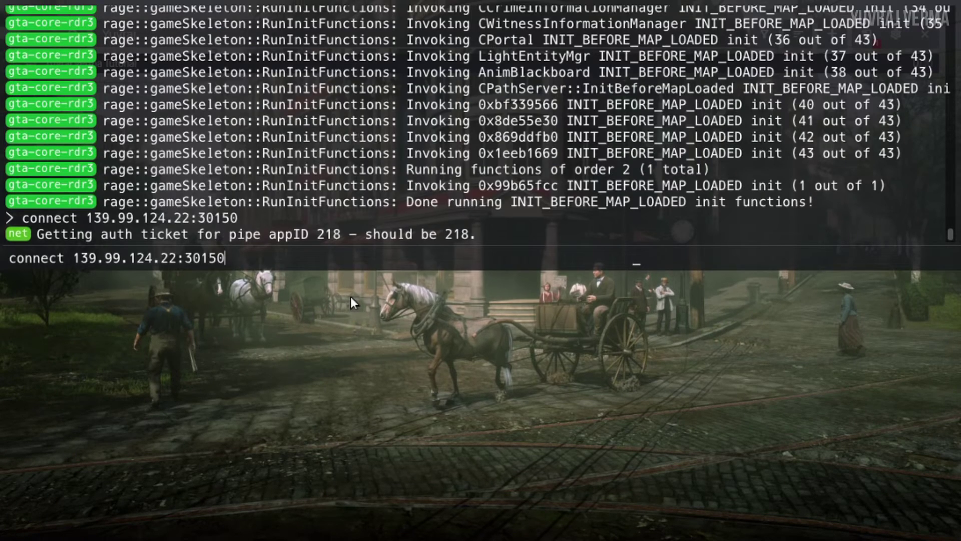
pyautogui.press('Return')
pyautogui.press('F8')
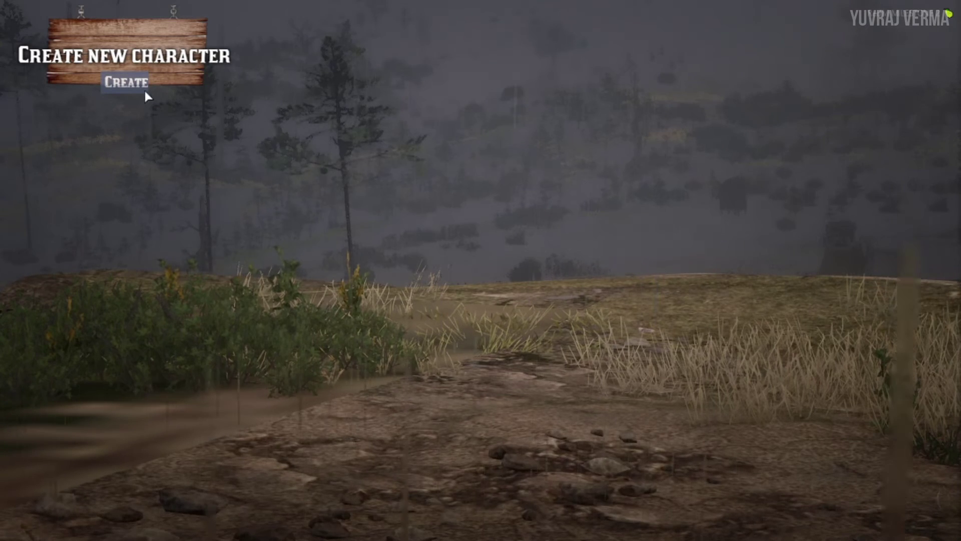
# Step: Create a new character, entering its first name in Imię and surname in Naziwsko
pyautogui.click(137, 86)
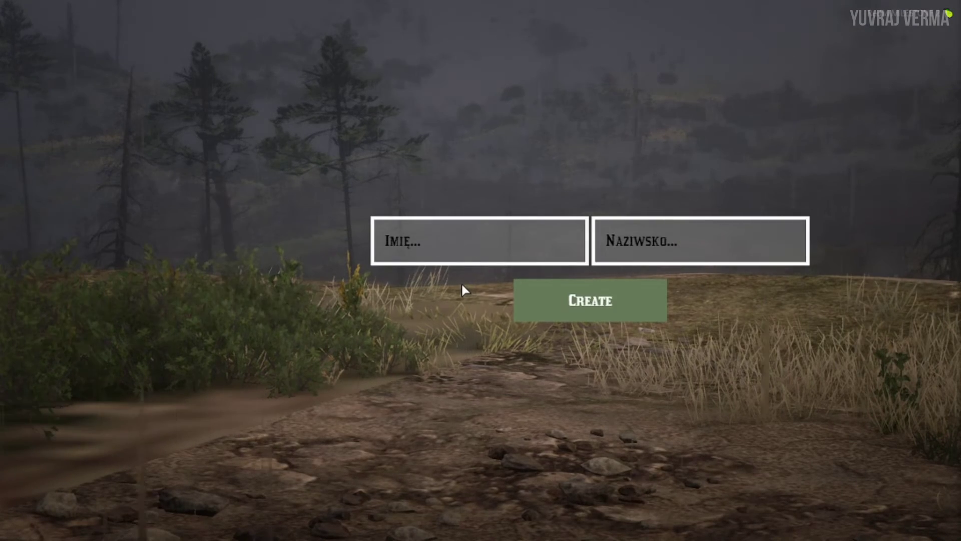
pyautogui.click(459, 235)
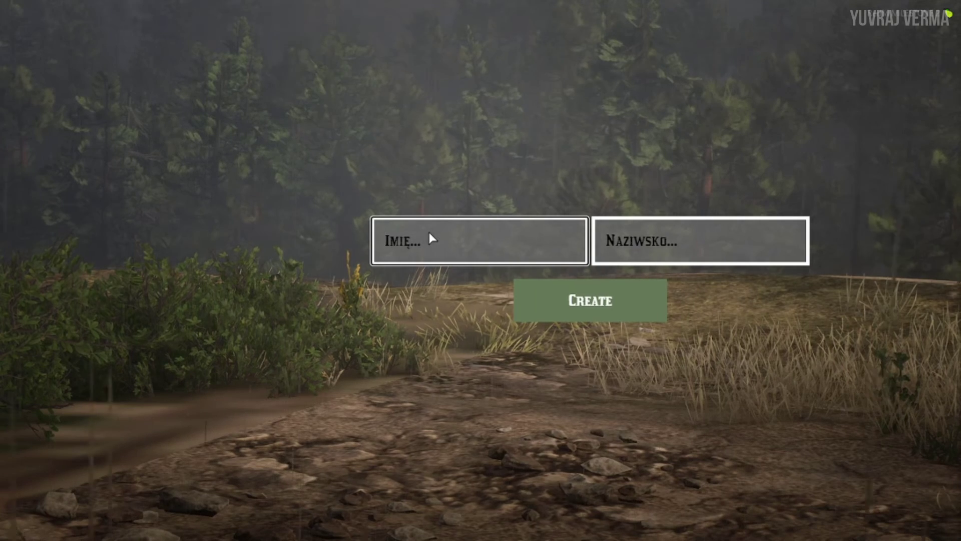
pyautogui.write('Yy')
pyautogui.press('BackSpace')
pyautogui.write('uvraj')
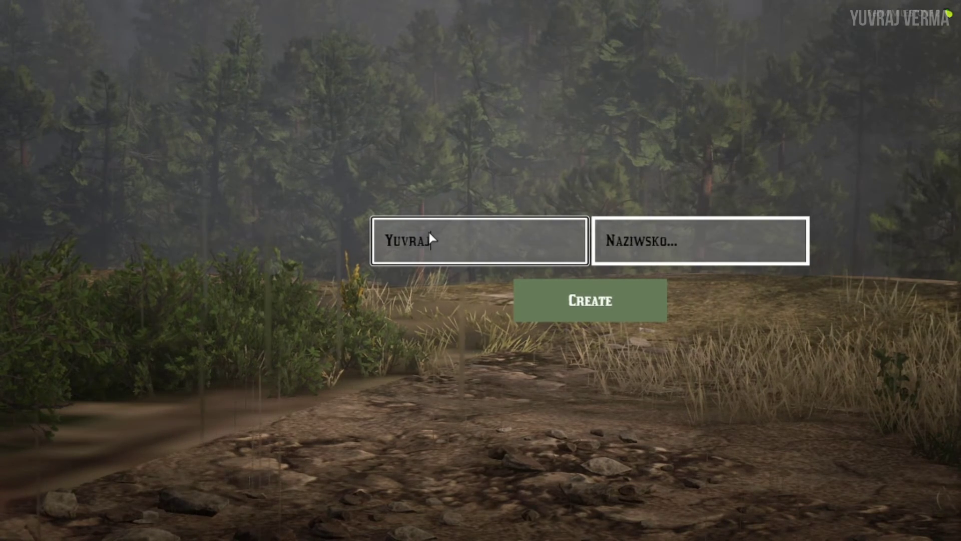
pyautogui.press('Tab')
pyautogui.write('Verma')
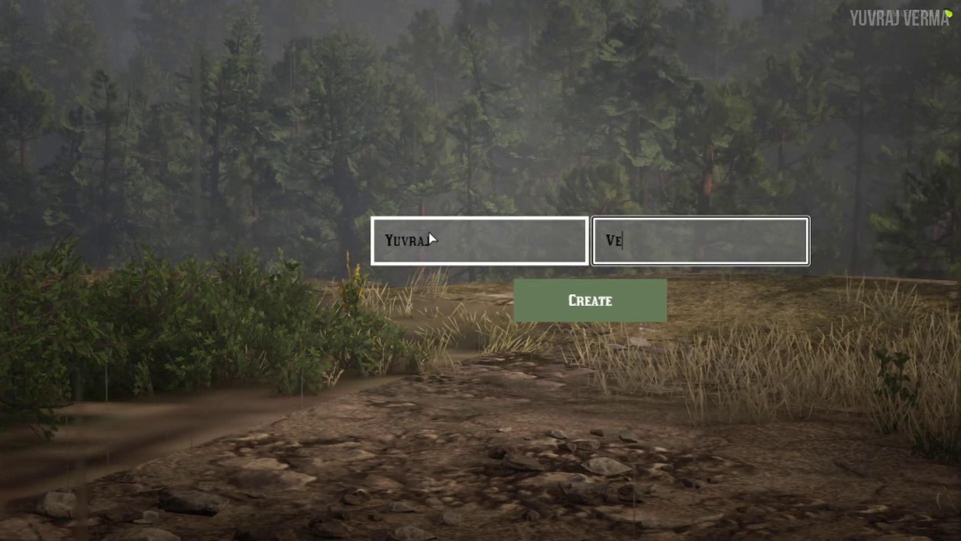
pyautogui.click(555, 301)
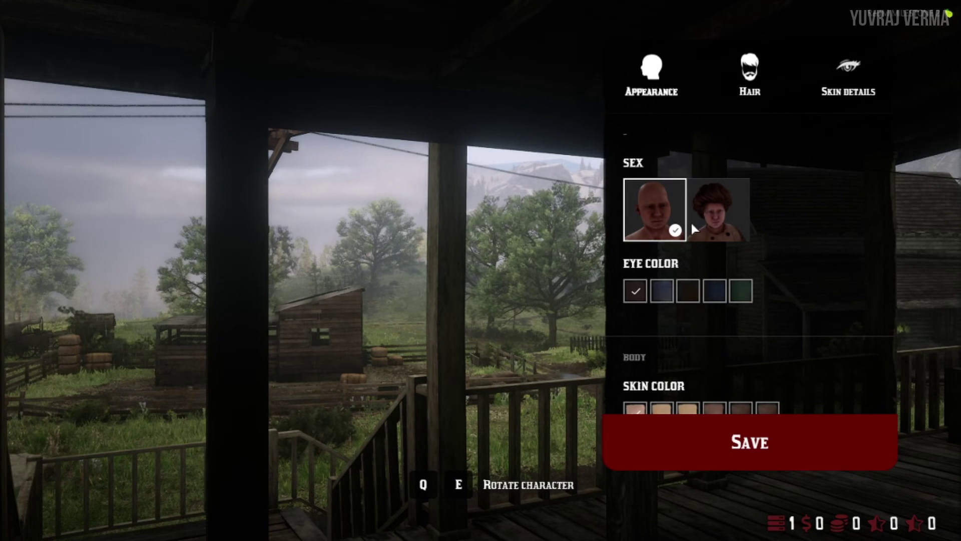
# Step: Keep the male body type after previewing female, then save and confirm the appearance
pyautogui.click(698, 211)
pyautogui.click(662, 216)
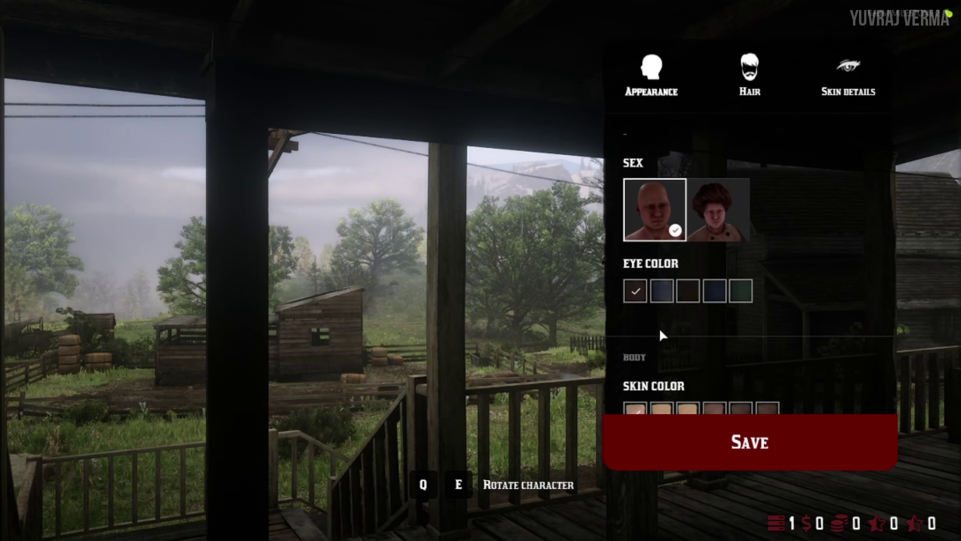
pyautogui.scroll(-5, 659, 326)
pyautogui.scroll(-10, 685, 334)
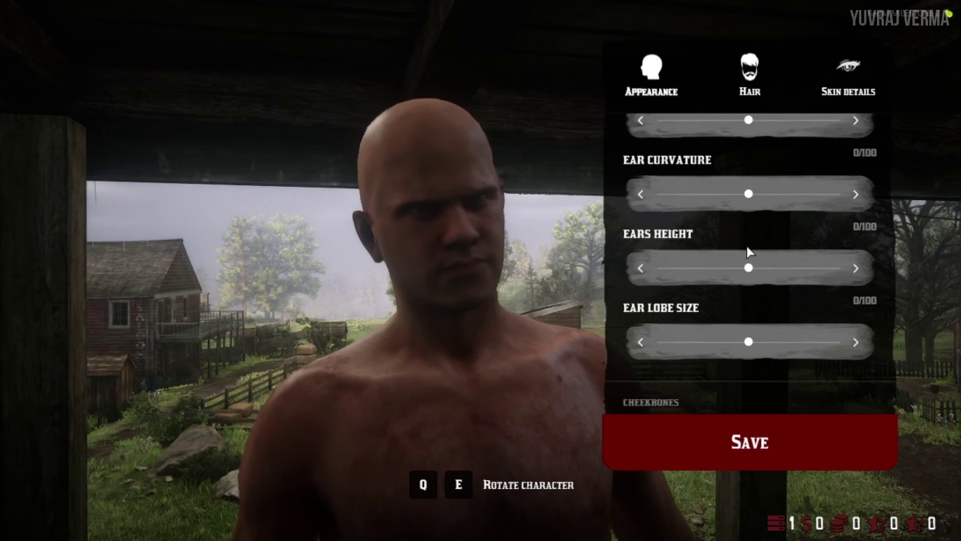
pyautogui.scroll(5, 767, 233)
pyautogui.scroll(5, 768, 217)
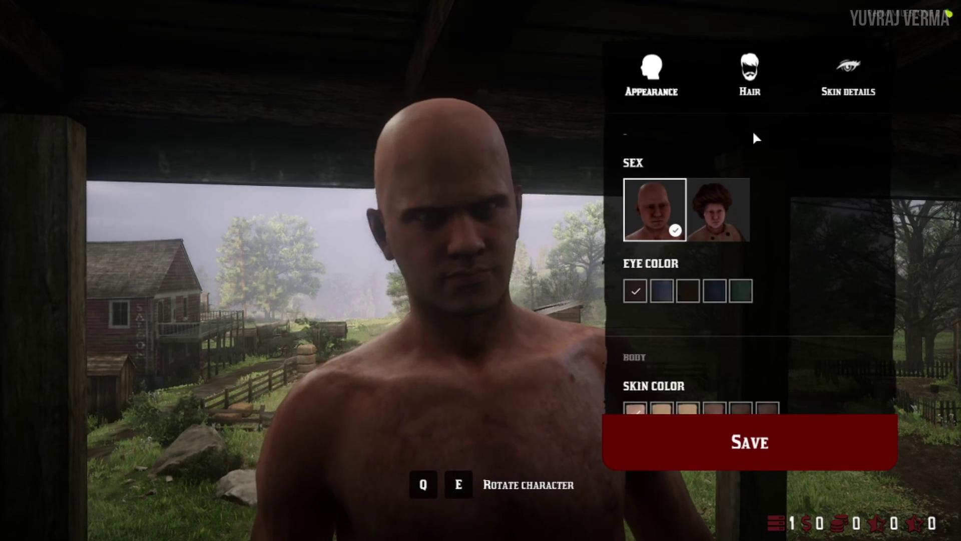
pyautogui.click(761, 442)
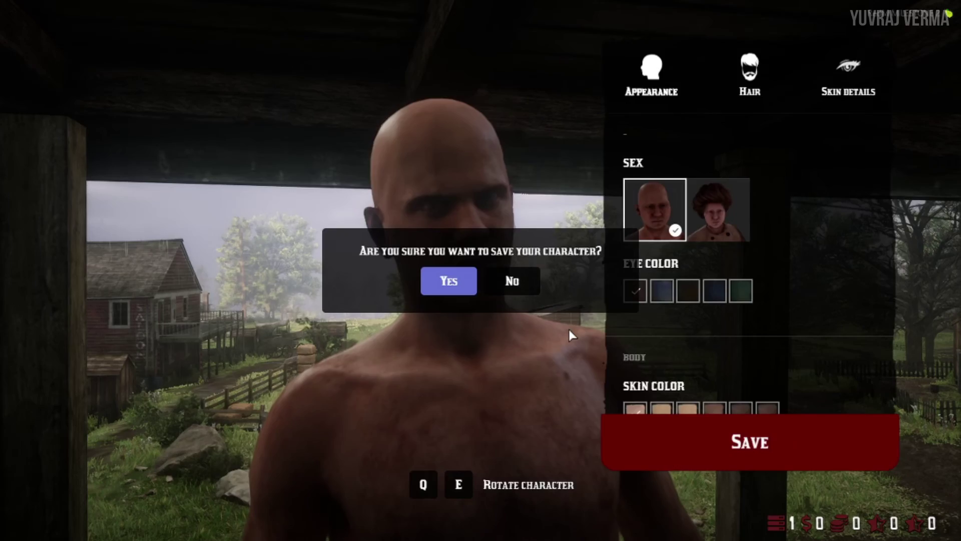
pyautogui.click(468, 286)
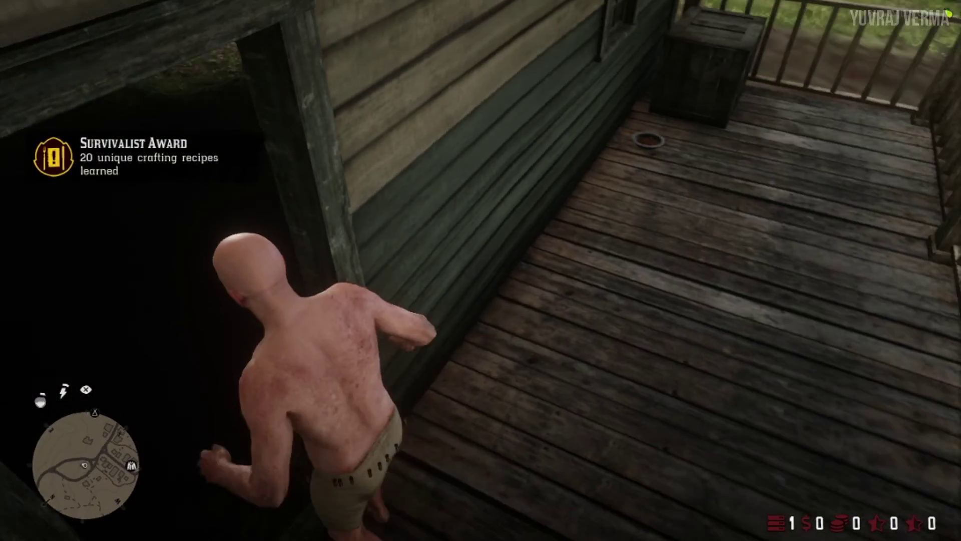
# Step: Walk the character off the porch, along the dirt track, and back toward town
pyautogui.press('w')
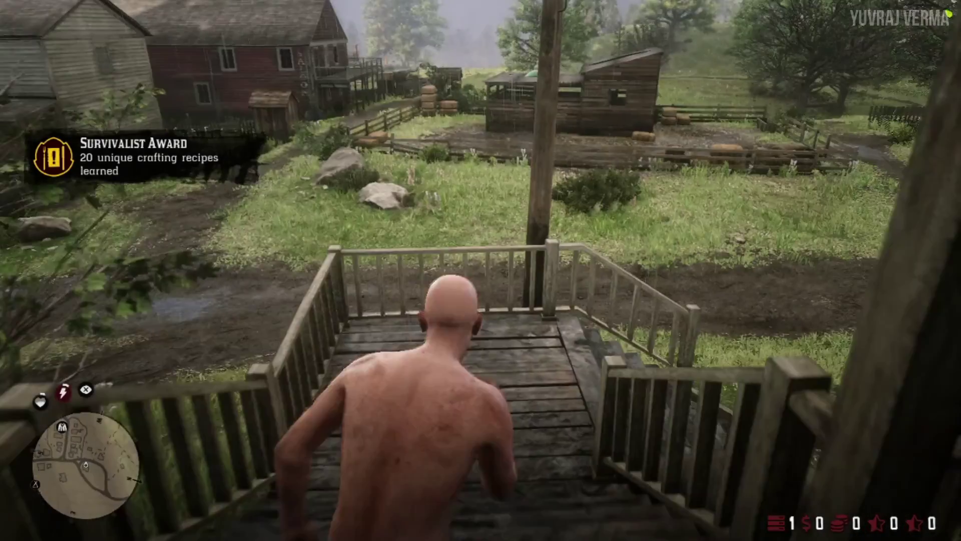
pyautogui.press('w')
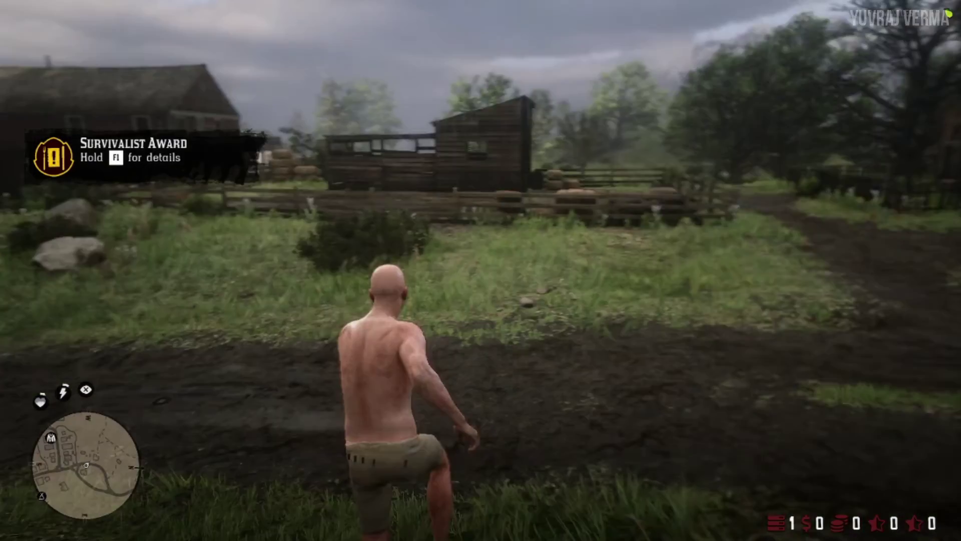
pyautogui.press('s')
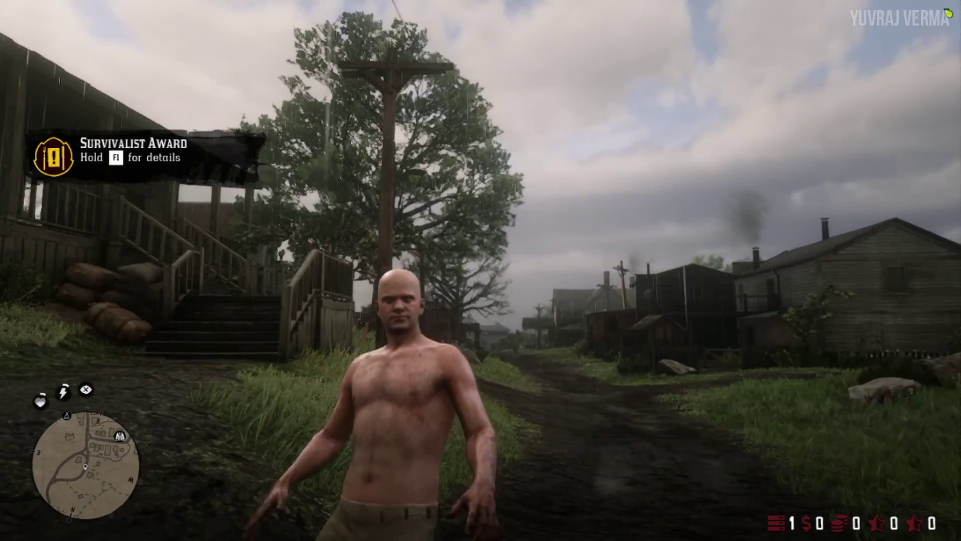
pyautogui.press('w')
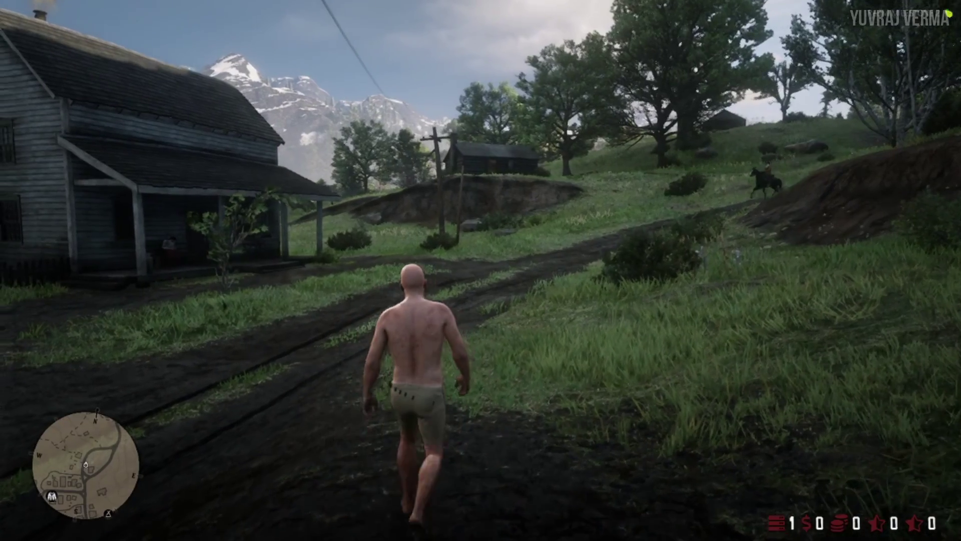
pyautogui.press('w')
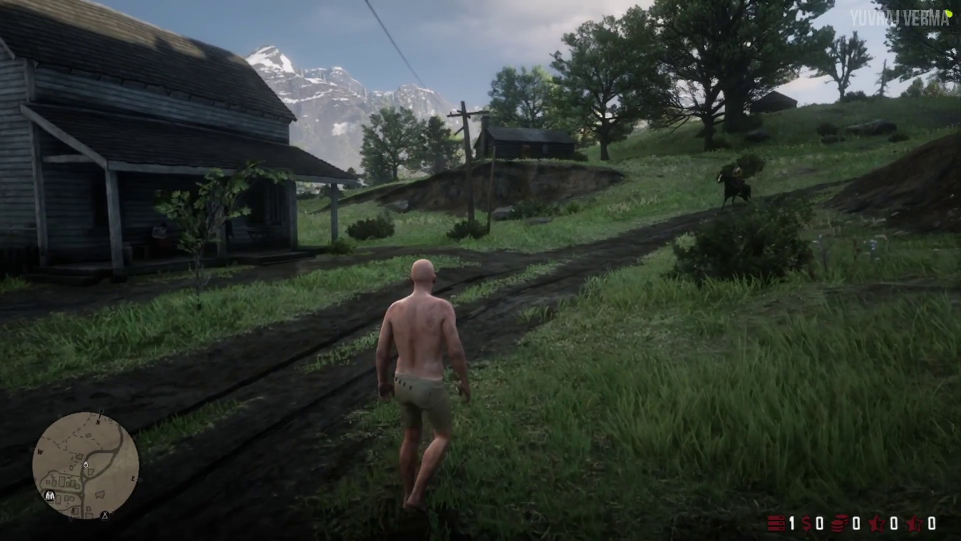
pyautogui.press('s')
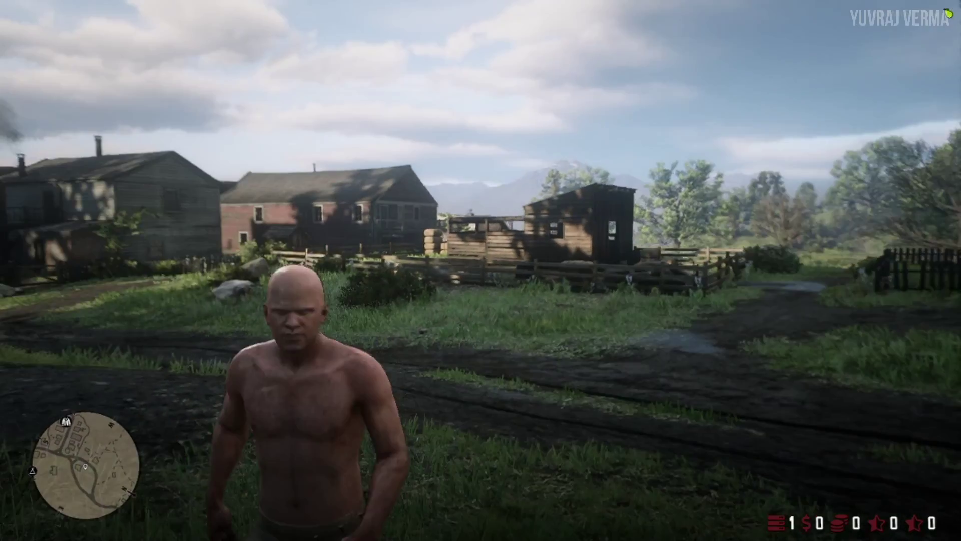
pyautogui.press('s')
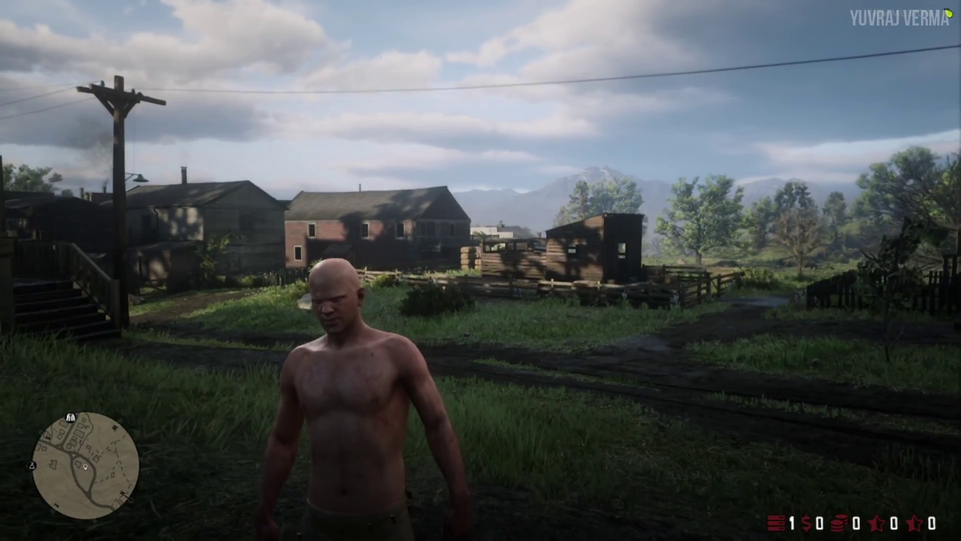
pyautogui.press('w')
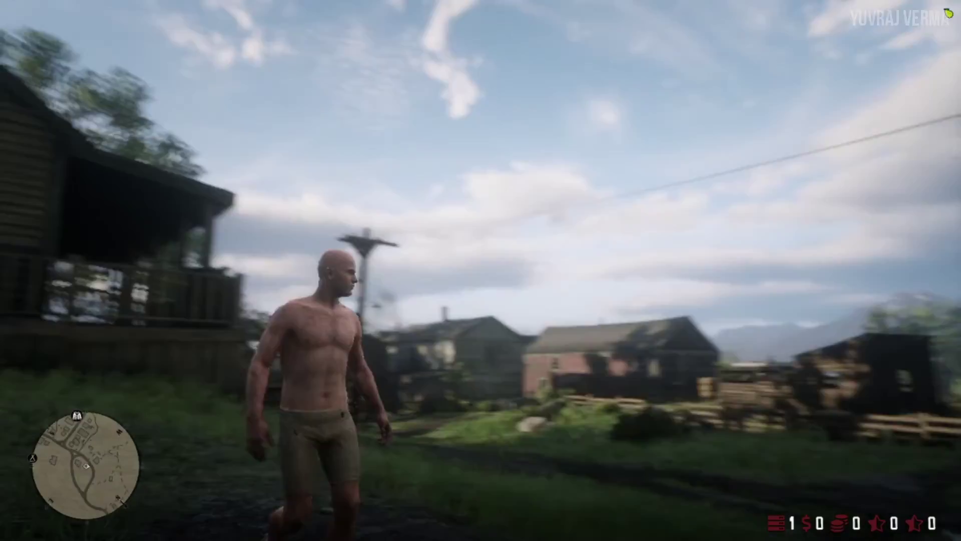